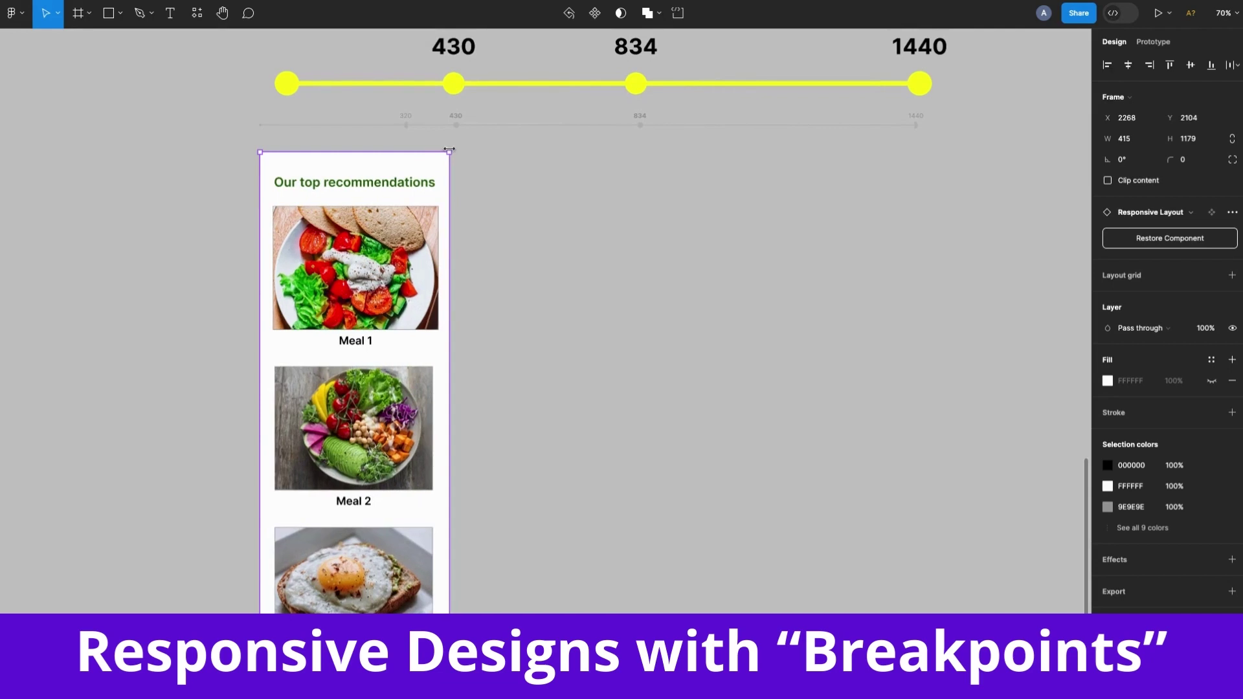
Deselect the resized frame to view the Desktop 1440, iPad 834 and iPhone 430 meal layouts
{"action": "left_click", "coordinate": [518, 184]}
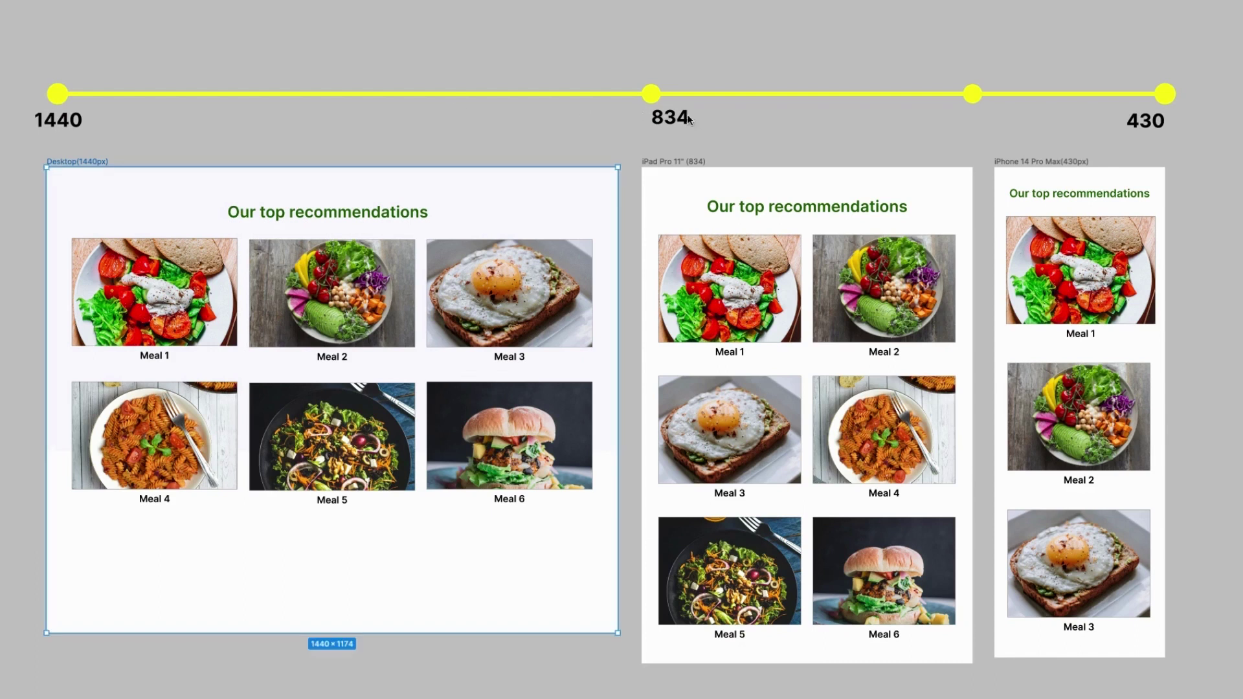
{"action": "left_click", "coordinate": [693, 160]}
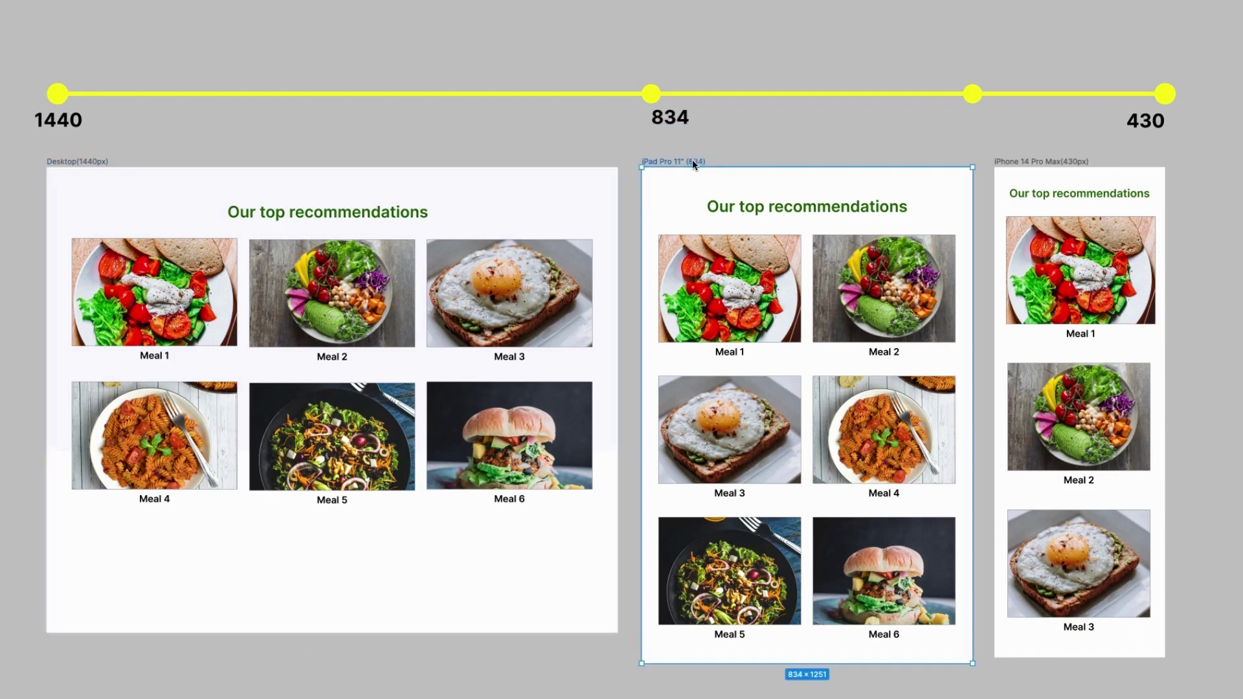
{"action": "left_click", "coordinate": [1068, 161]}
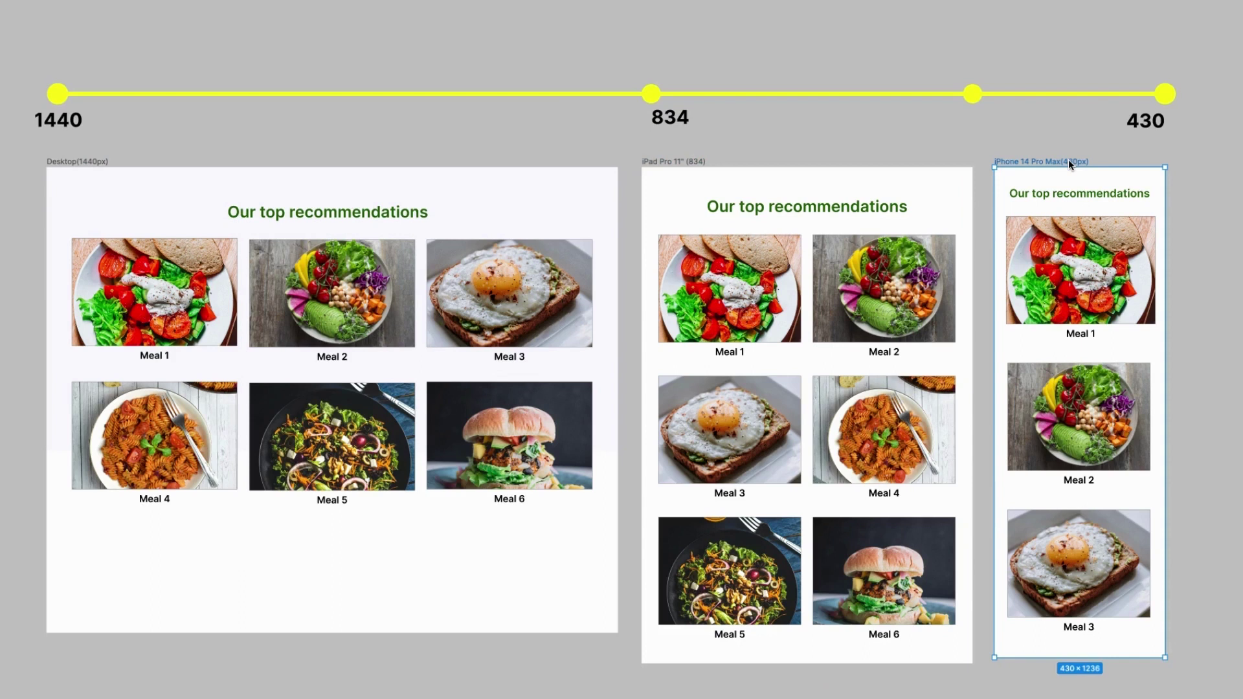
{"action": "left_click", "coordinate": [885, 125]}
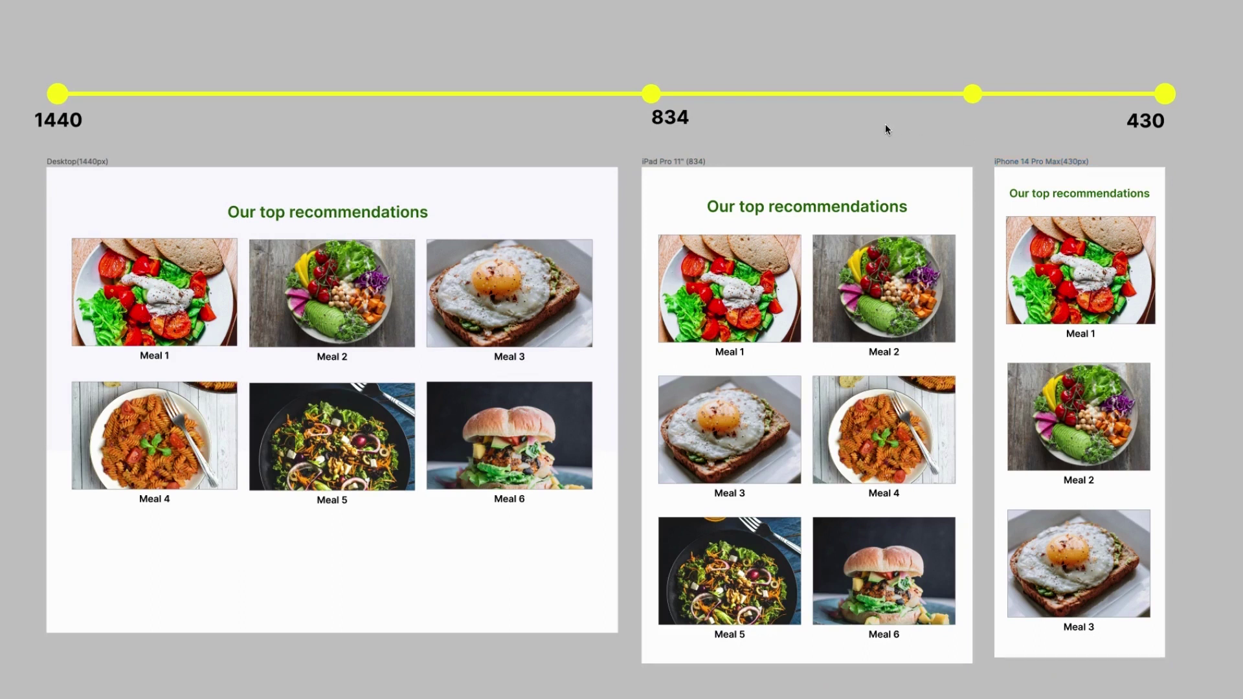
{"action": "right_click", "coordinate": [885, 128]}
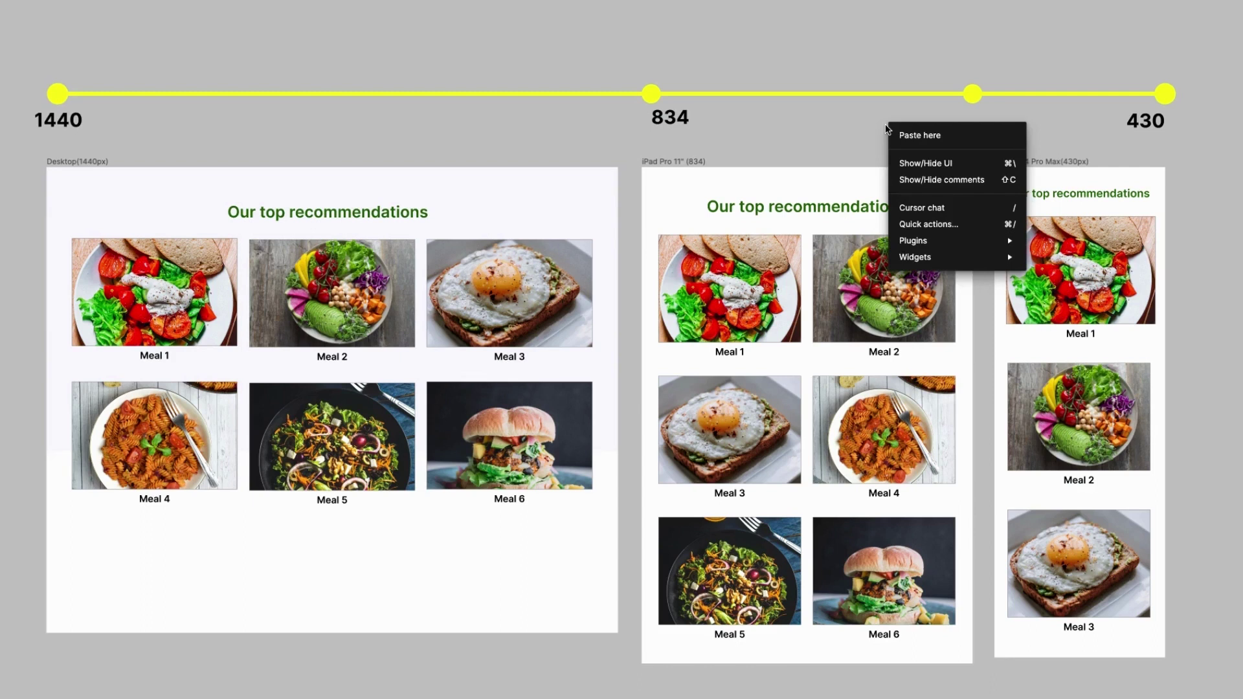
{"action": "mouse_move", "coordinate": [936, 243]}
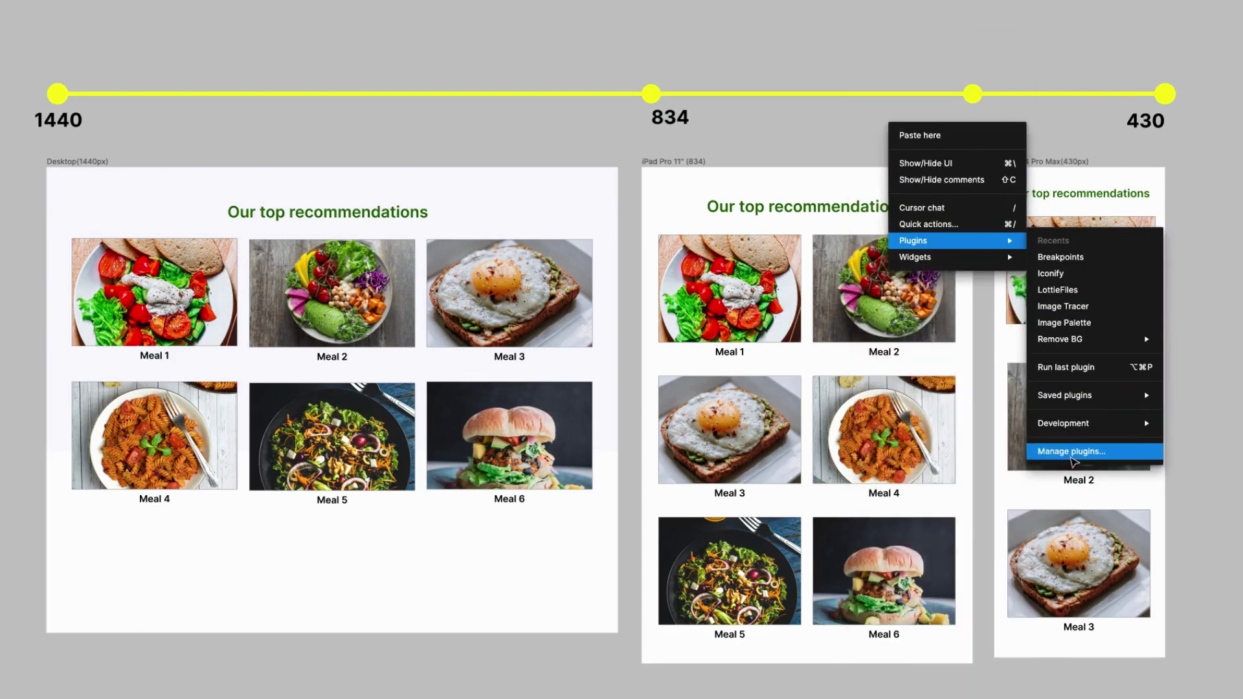
{"action": "left_click", "coordinate": [1071, 454]}
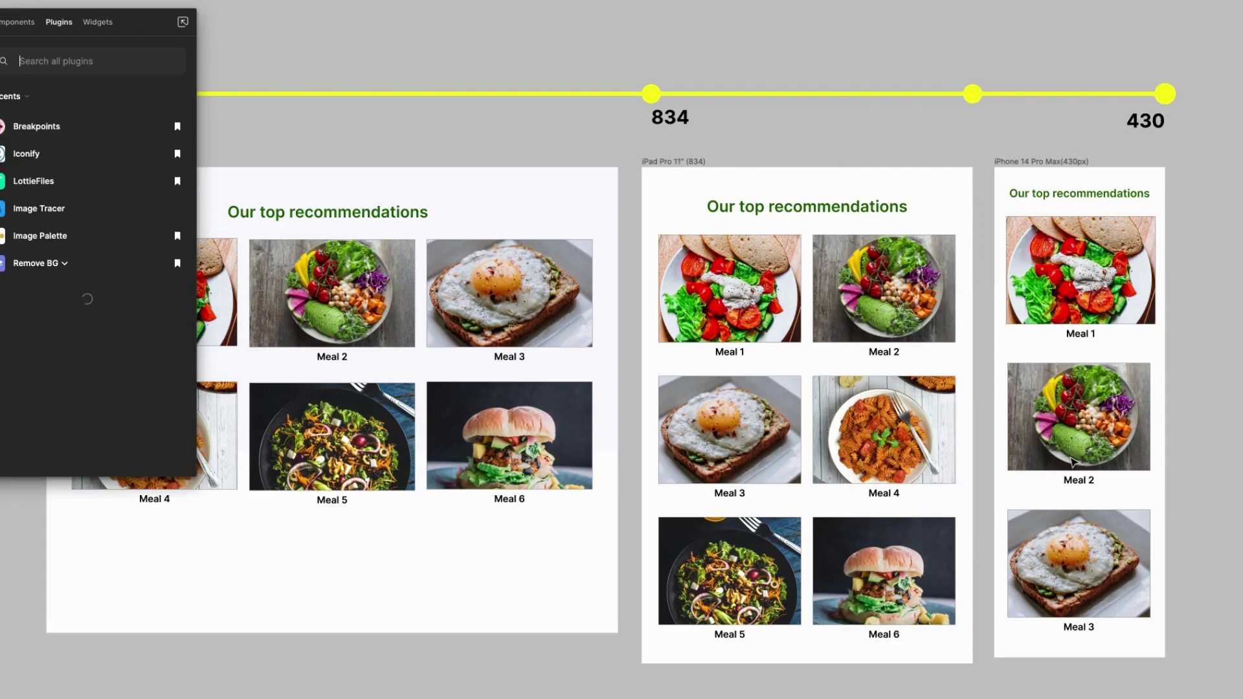
{"action": "left_click", "coordinate": [78, 62]}
{"action": "type", "text": "breakpoints"}
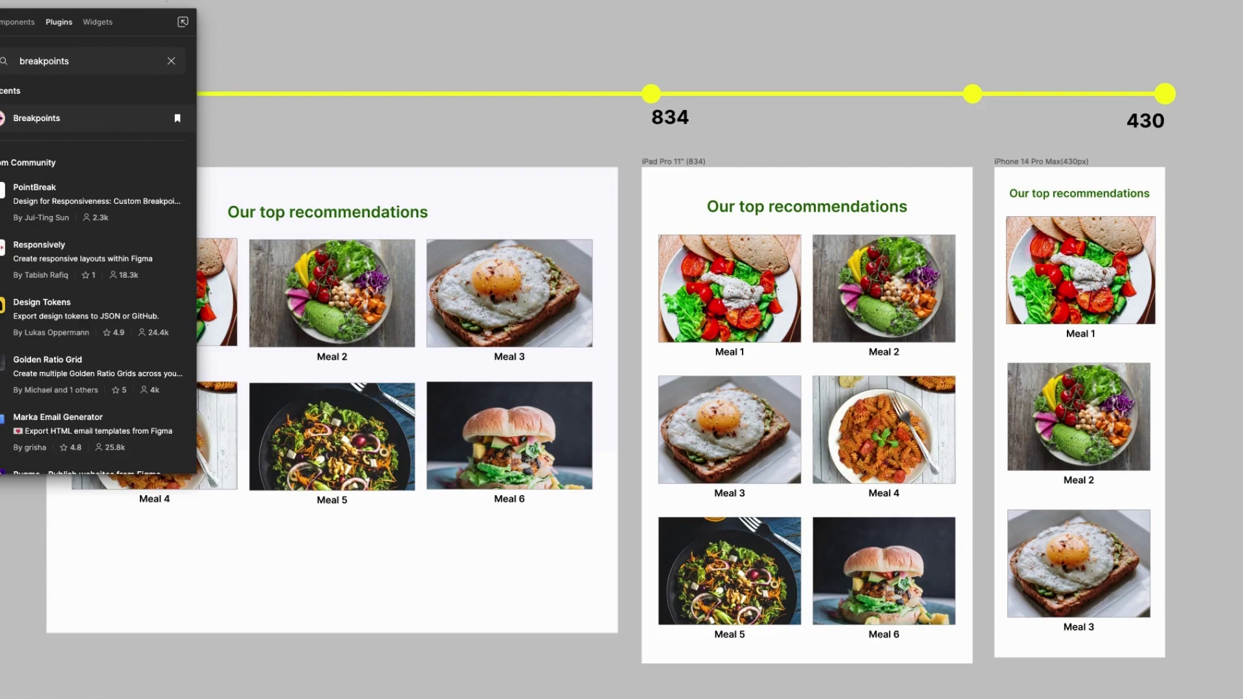
{"action": "left_click", "coordinate": [270, 30]}
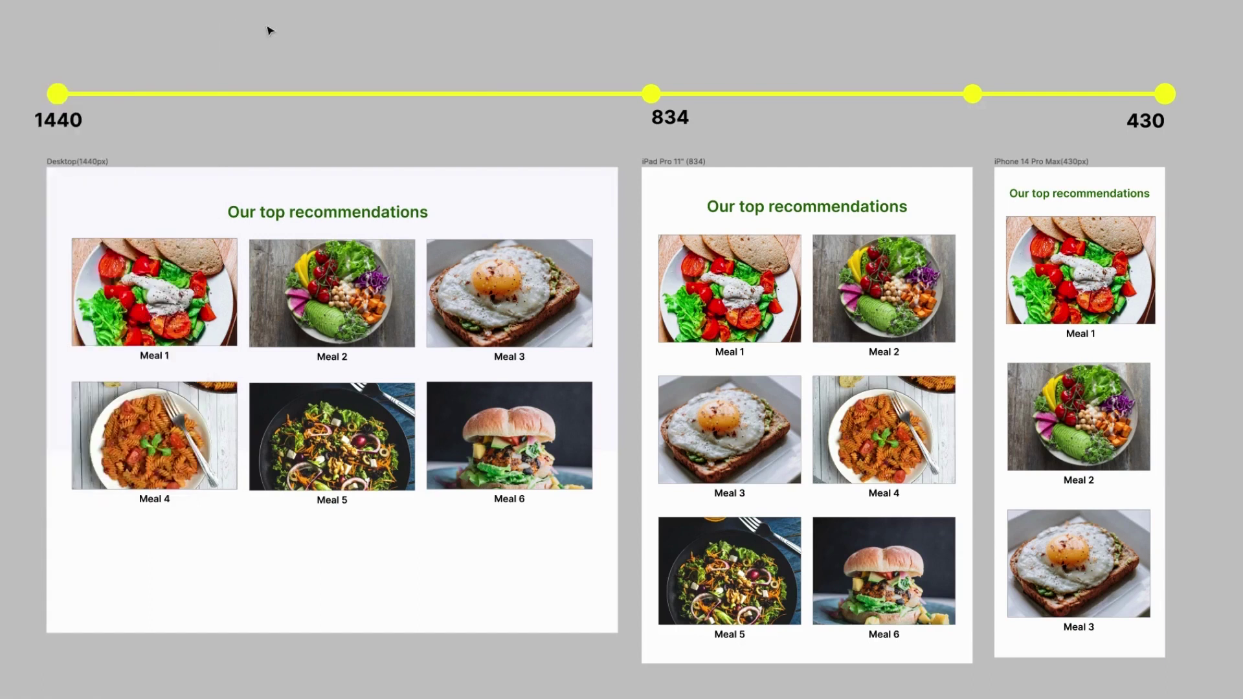
Run the Breakpoints plugin from the canvas menu and create a new adaptive layout frame
{"action": "right_click", "coordinate": [904, 136]}
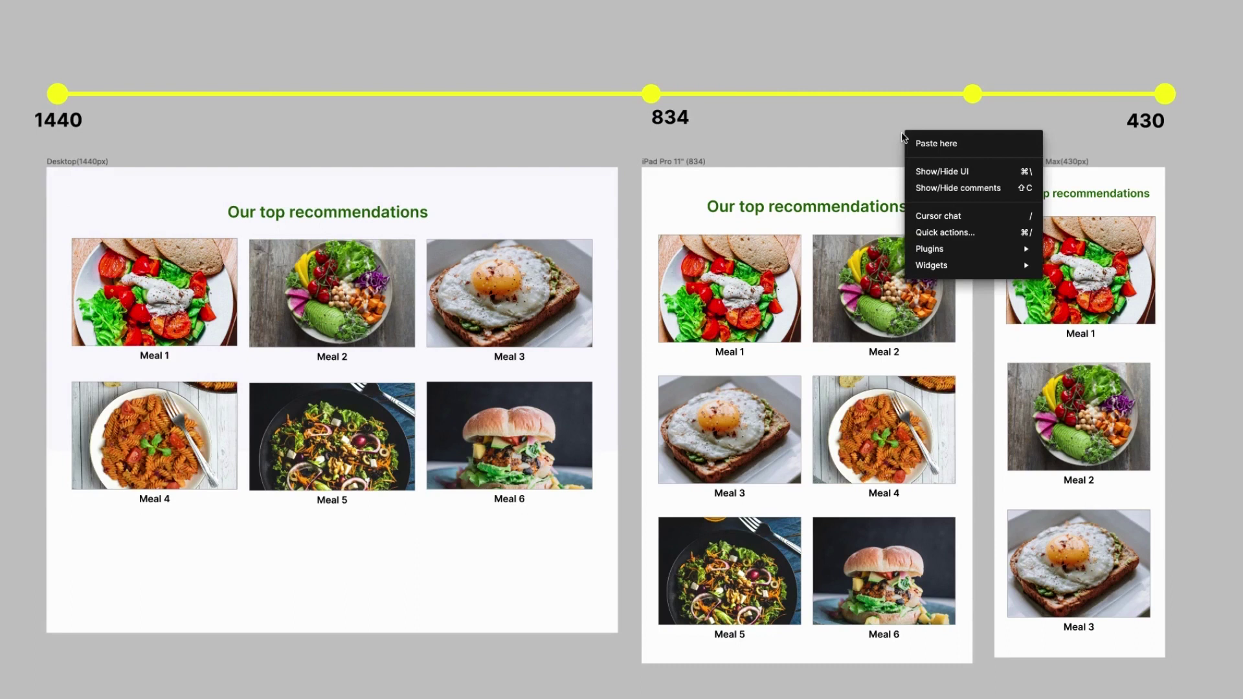
{"action": "mouse_move", "coordinate": [969, 245]}
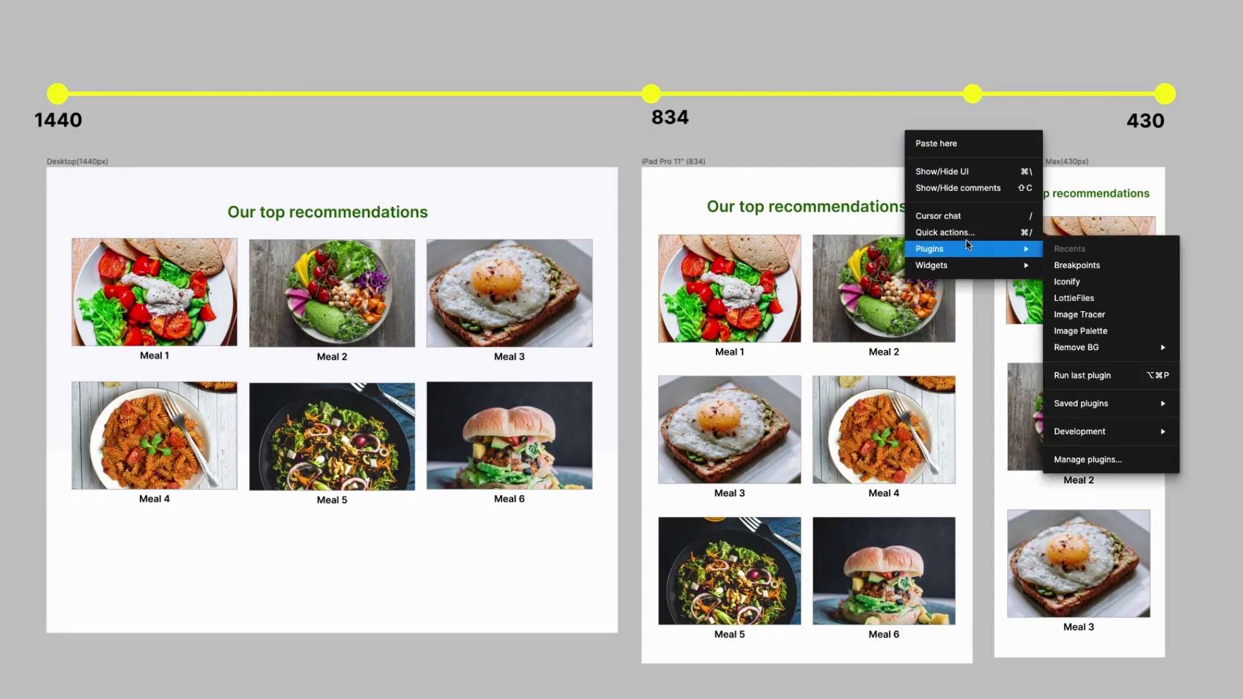
{"action": "left_click", "coordinate": [1085, 267]}
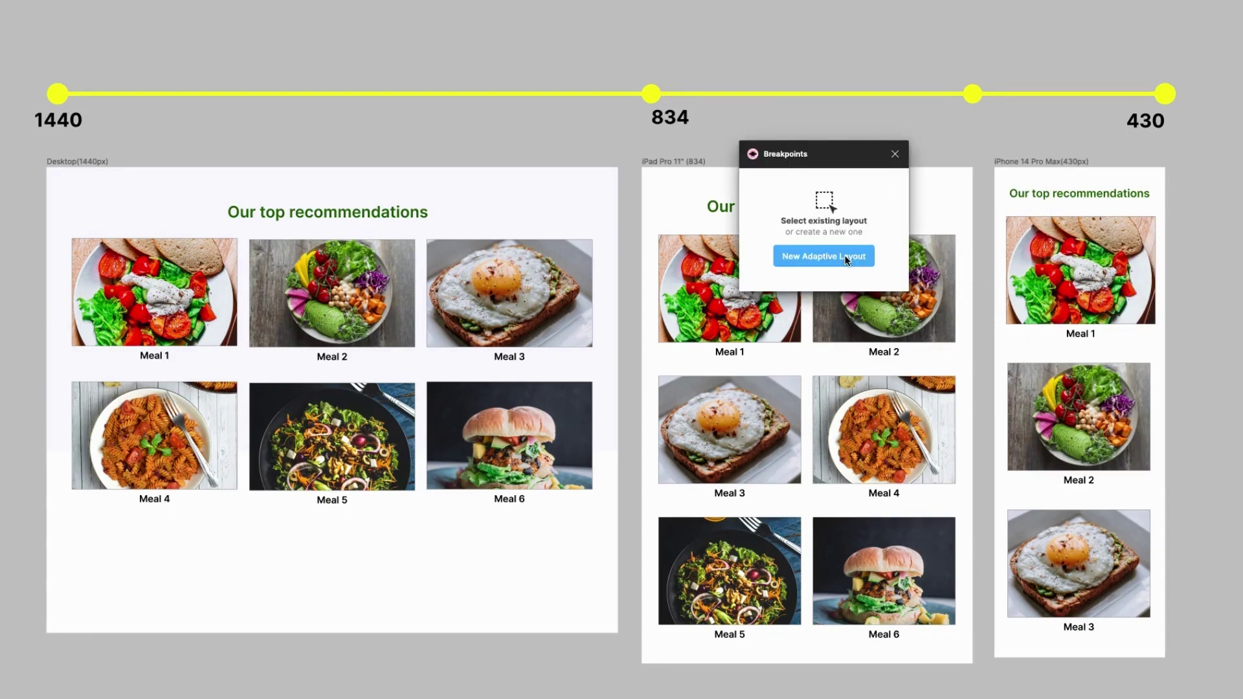
{"action": "left_click", "coordinate": [845, 260]}
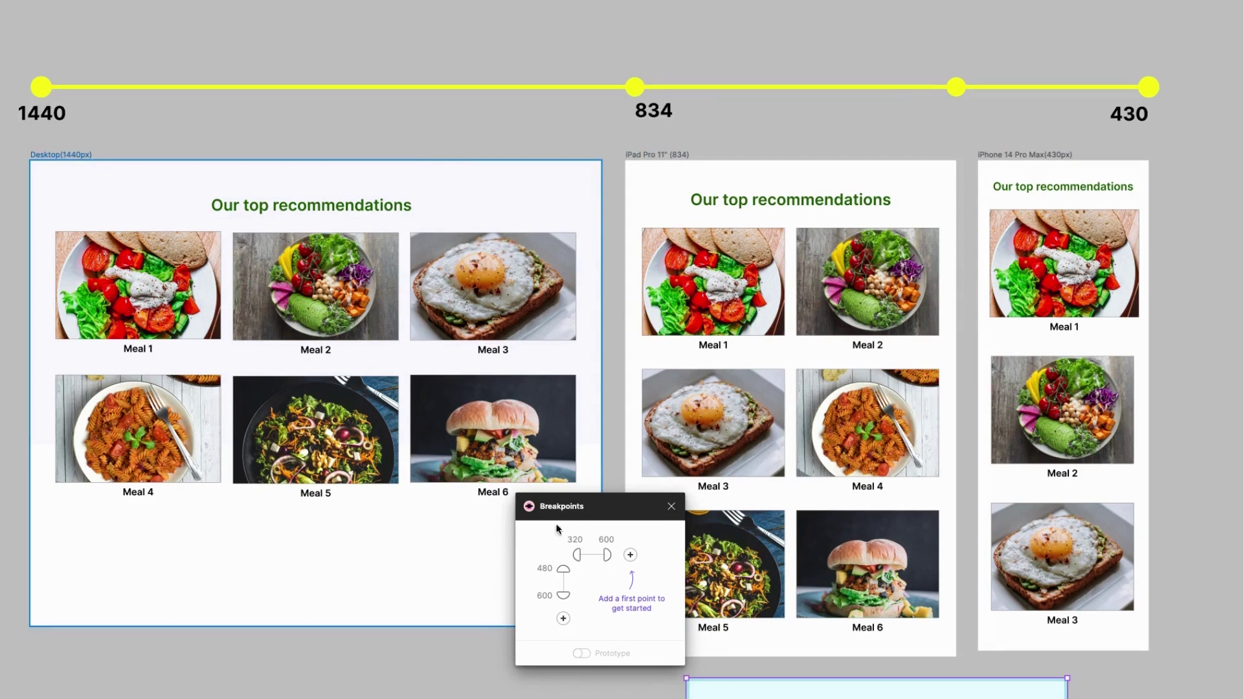
Move the Breakpoints plugin window up off the new adaptive frame
{"action": "left_click_drag", "start_coordinate": [622, 506], "coordinate": [629, 466]}
{"action": "left_click_drag", "start_coordinate": [635, 422], "coordinate": [637, 369]}
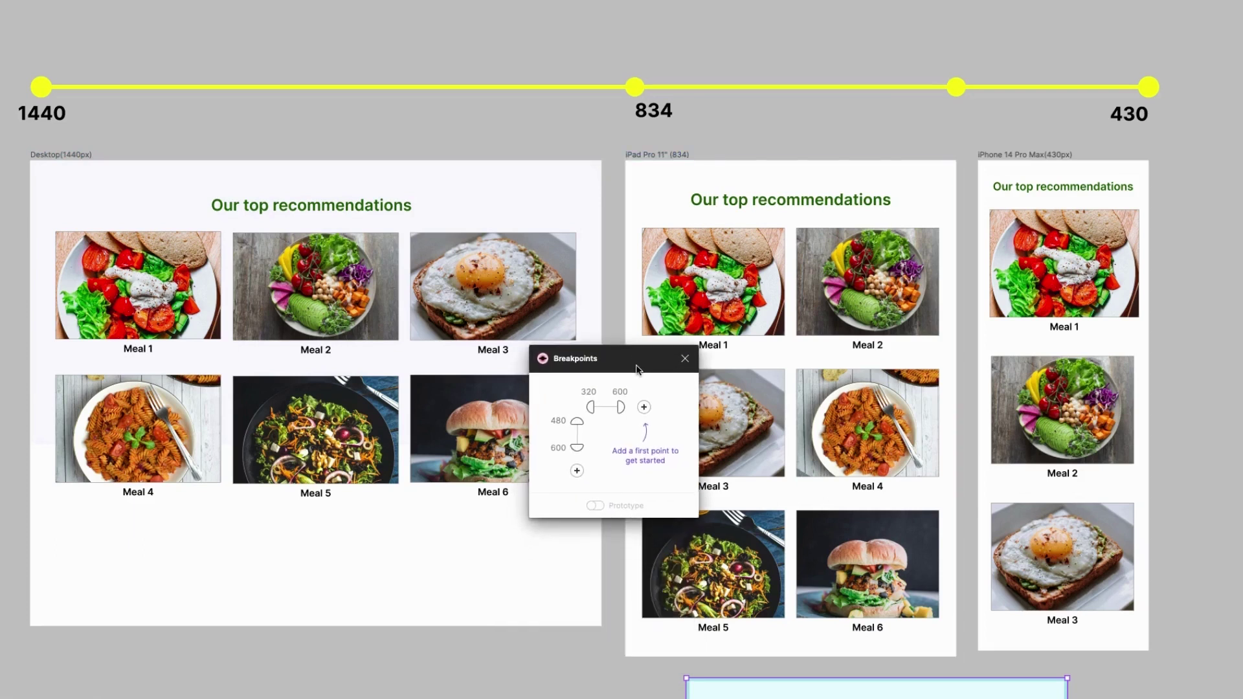
Add breakpoints 960 and 1280, then change 600, 960 and 1280 to 430, 834 and 1440
{"action": "left_click", "coordinate": [643, 407]}
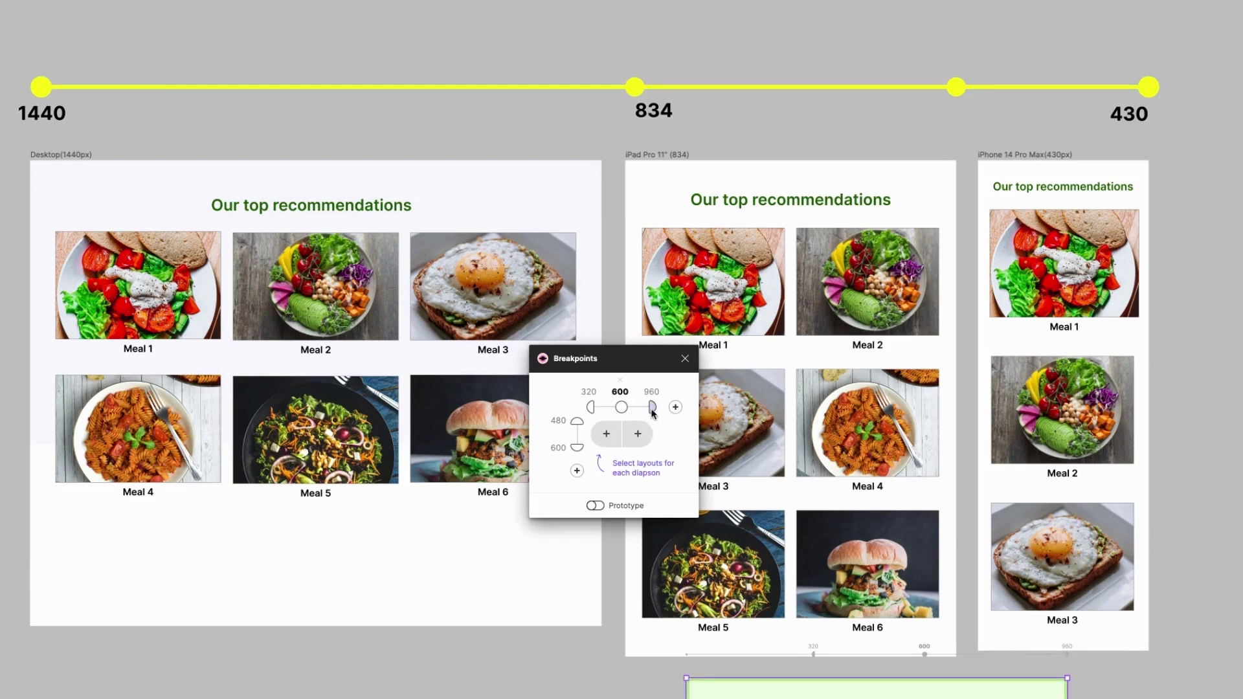
{"action": "left_click", "coordinate": [674, 409]}
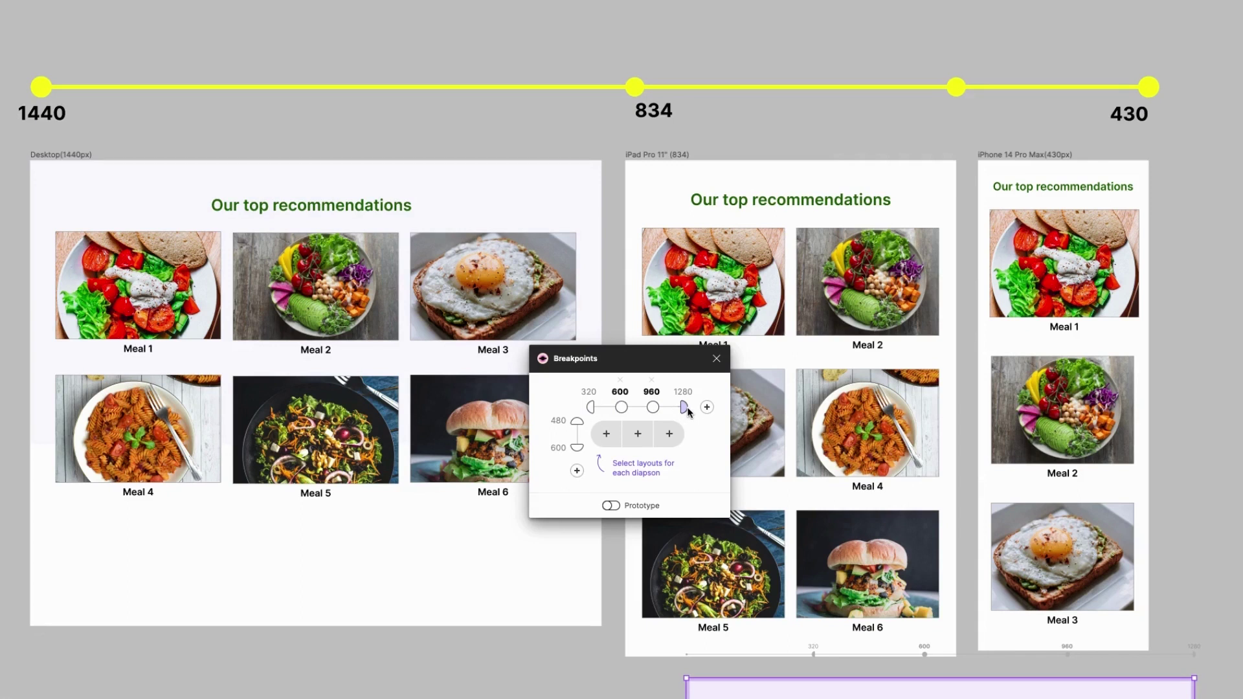
{"action": "double_click", "coordinate": [620, 392]}
{"action": "type", "text": "430"}
{"action": "double_click", "coordinate": [651, 391]}
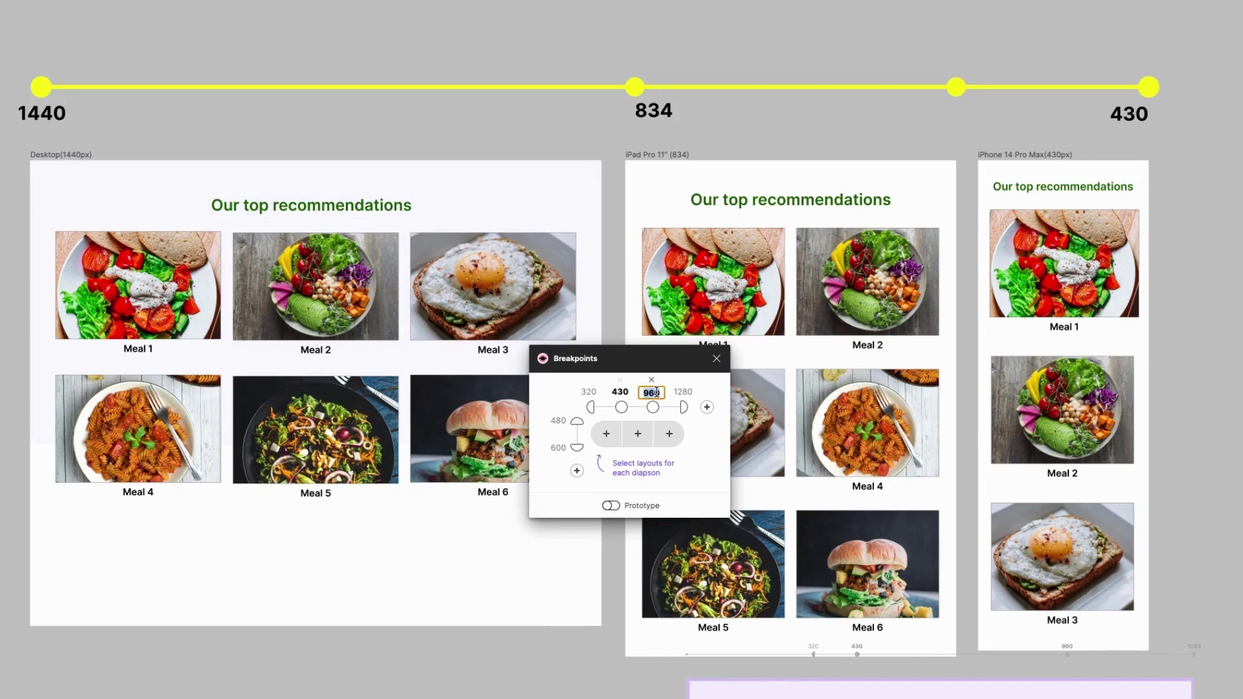
{"action": "type", "text": "834"}
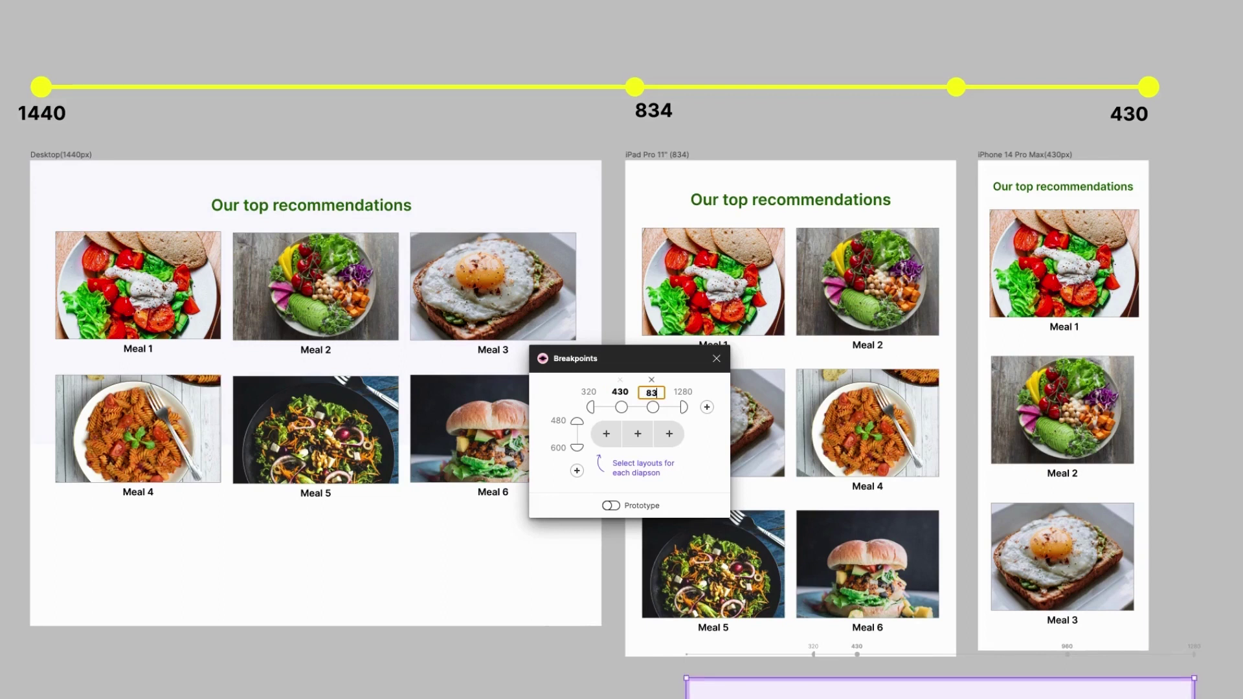
{"action": "double_click", "coordinate": [684, 392]}
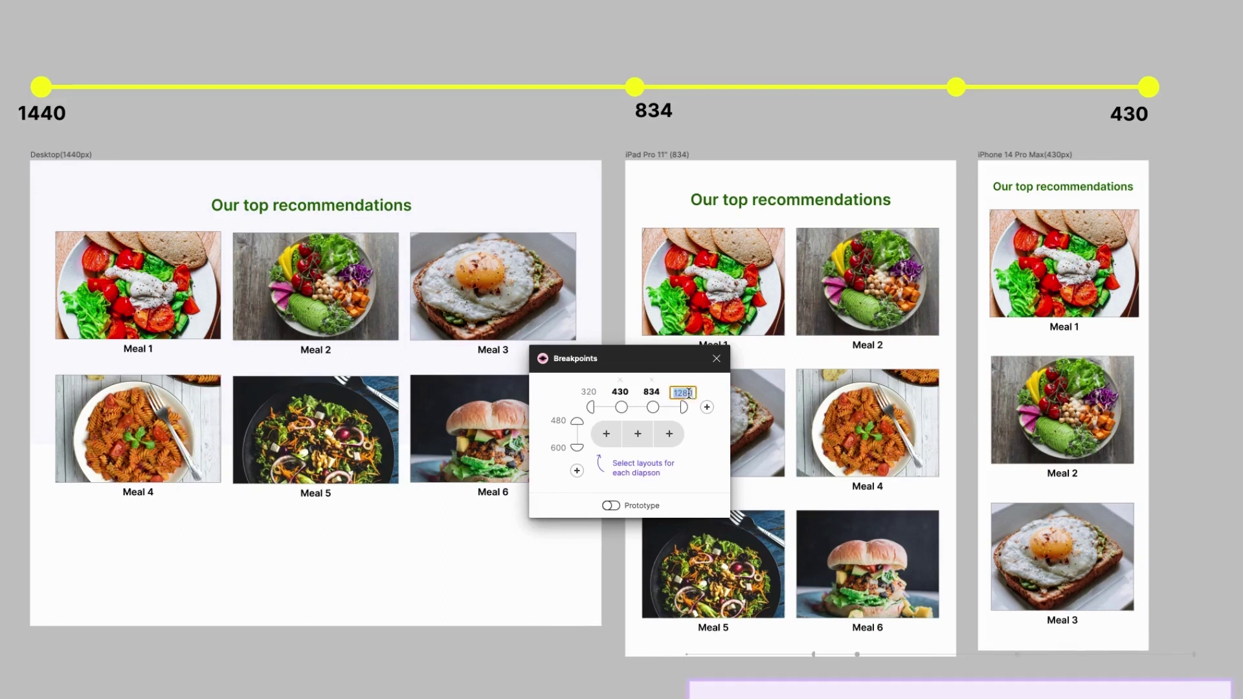
{"action": "type", "text": "1440"}
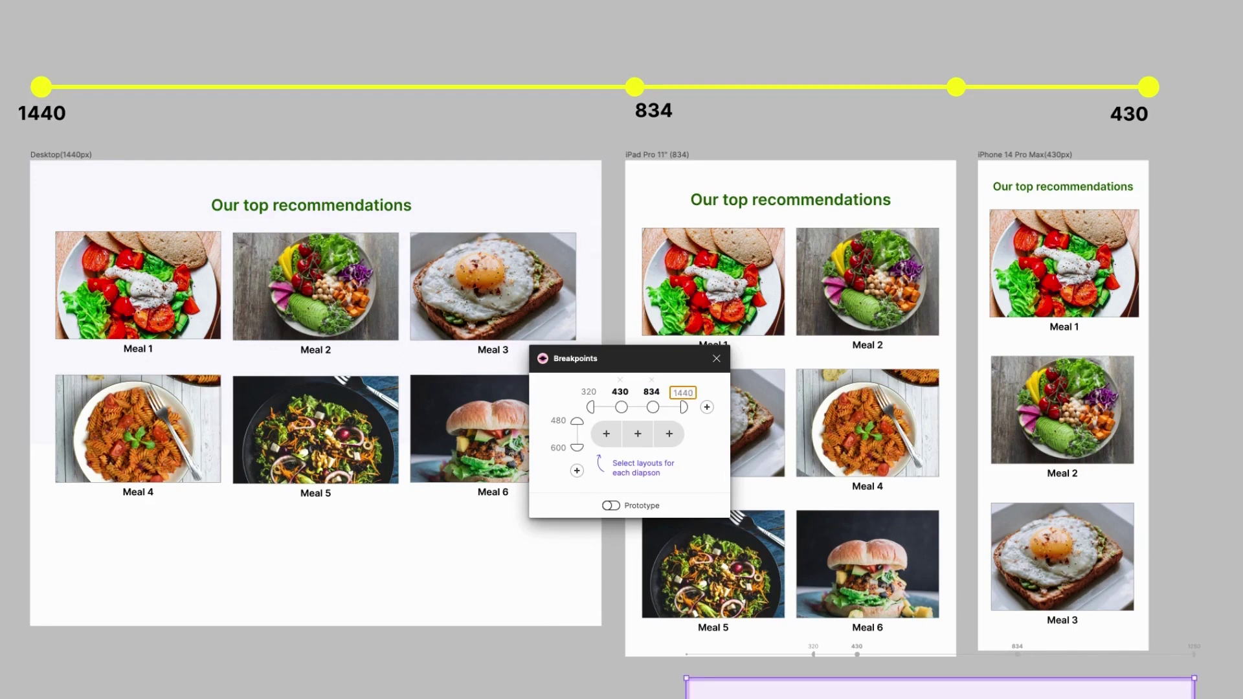
{"action": "left_click", "coordinate": [699, 478]}
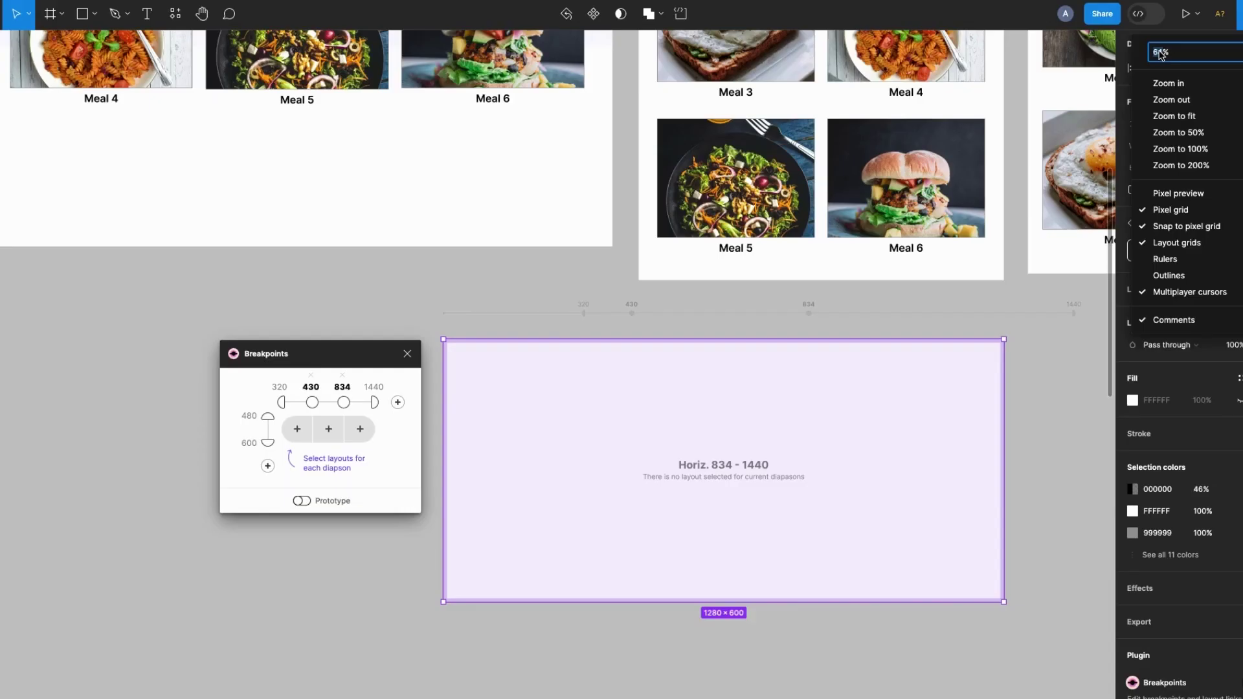
Zoom the canvas to 70% and scroll right to the 1280×600 adaptive frame
{"action": "type", "text": "70"}
{"action": "key", "text": "Return"}
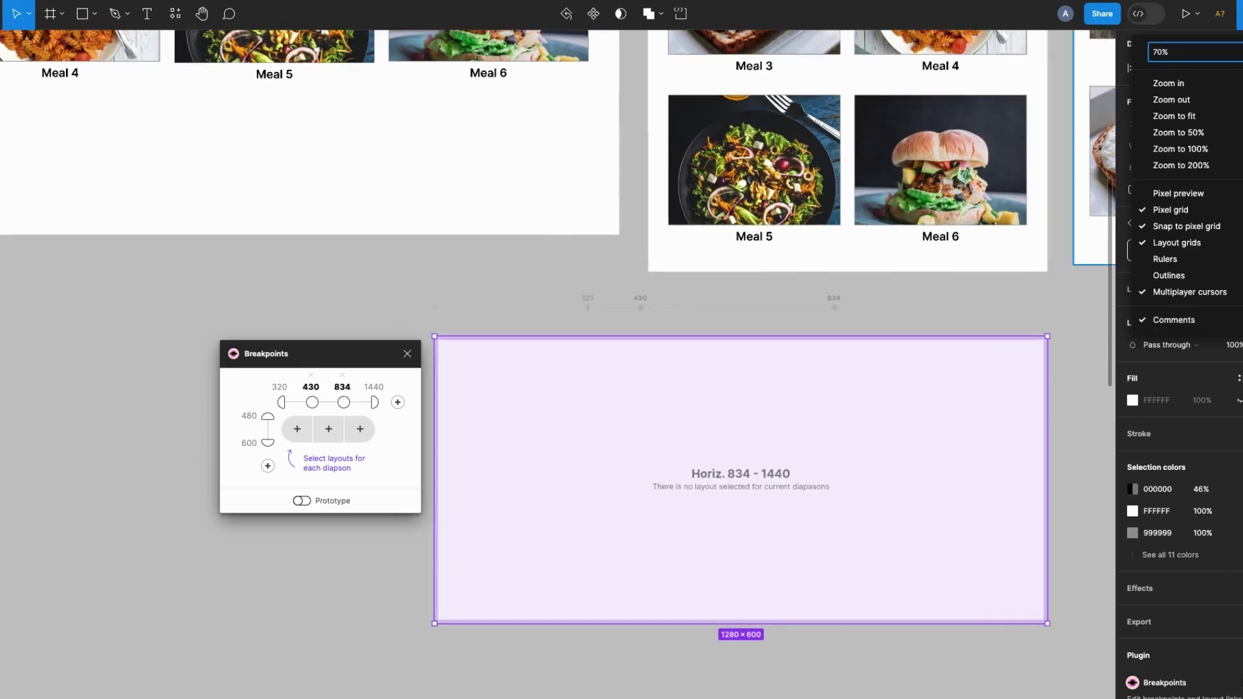
{"action": "scroll", "coordinate": [810, 180], "scroll_direction": "right", "scroll_amount": 3}
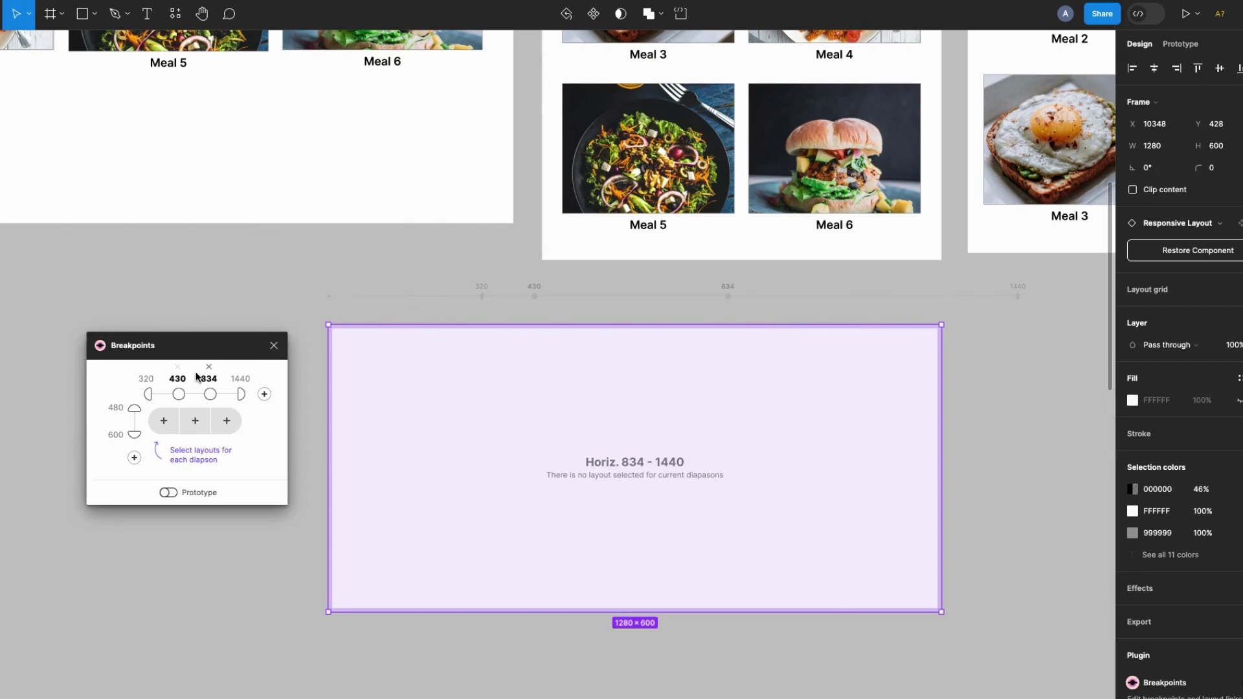
Assign iPhone 14 Pro Max to the 320–429 range and iPad Pro 11" to 430–833
{"action": "left_click", "coordinate": [164, 421]}
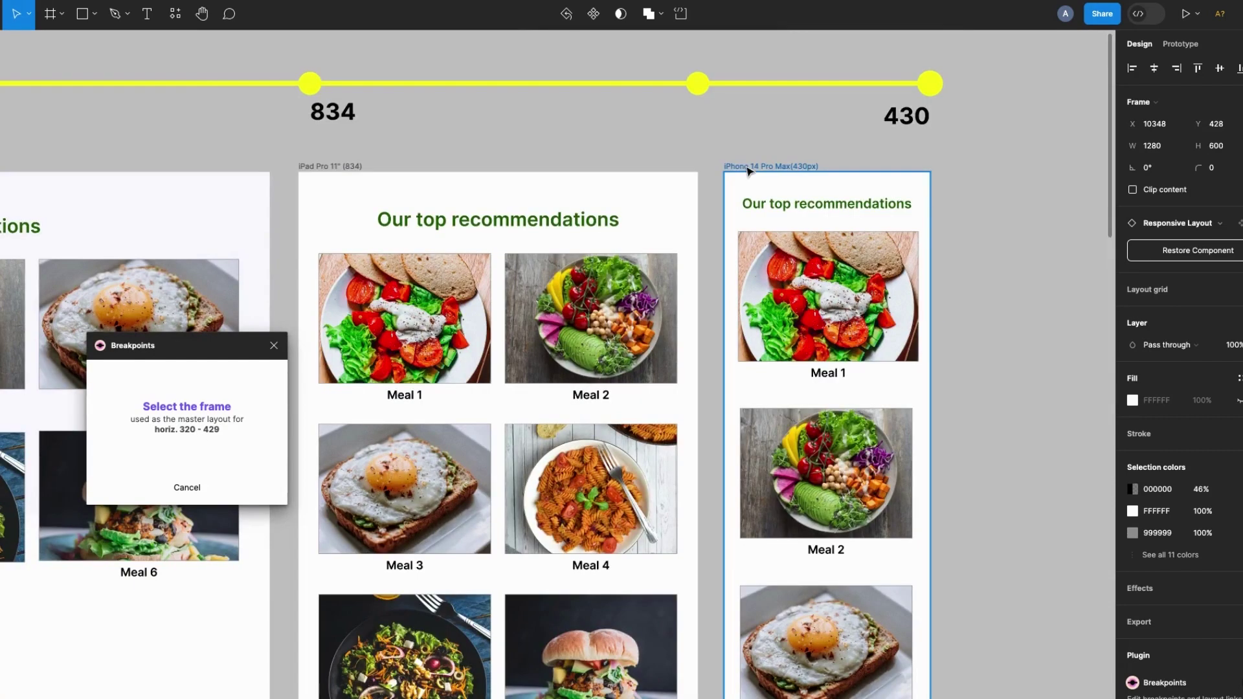
{"action": "left_click", "coordinate": [748, 171]}
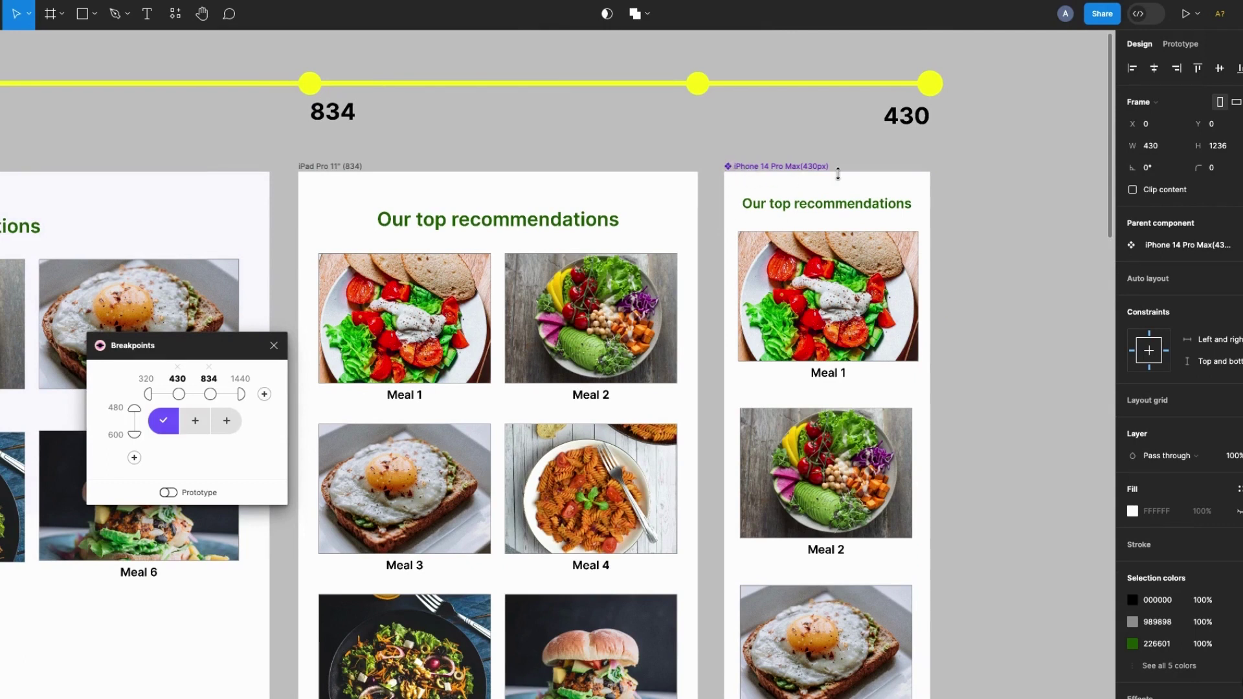
{"action": "left_click", "coordinate": [777, 167]}
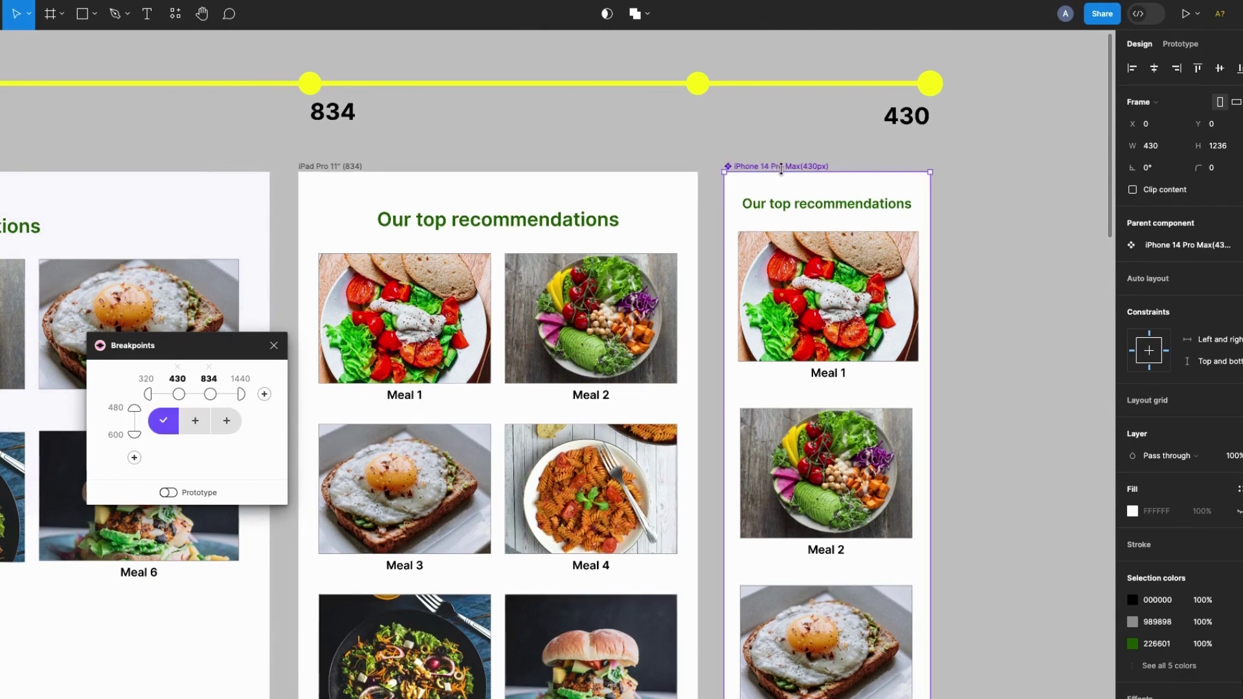
{"action": "left_click", "coordinate": [167, 421]}
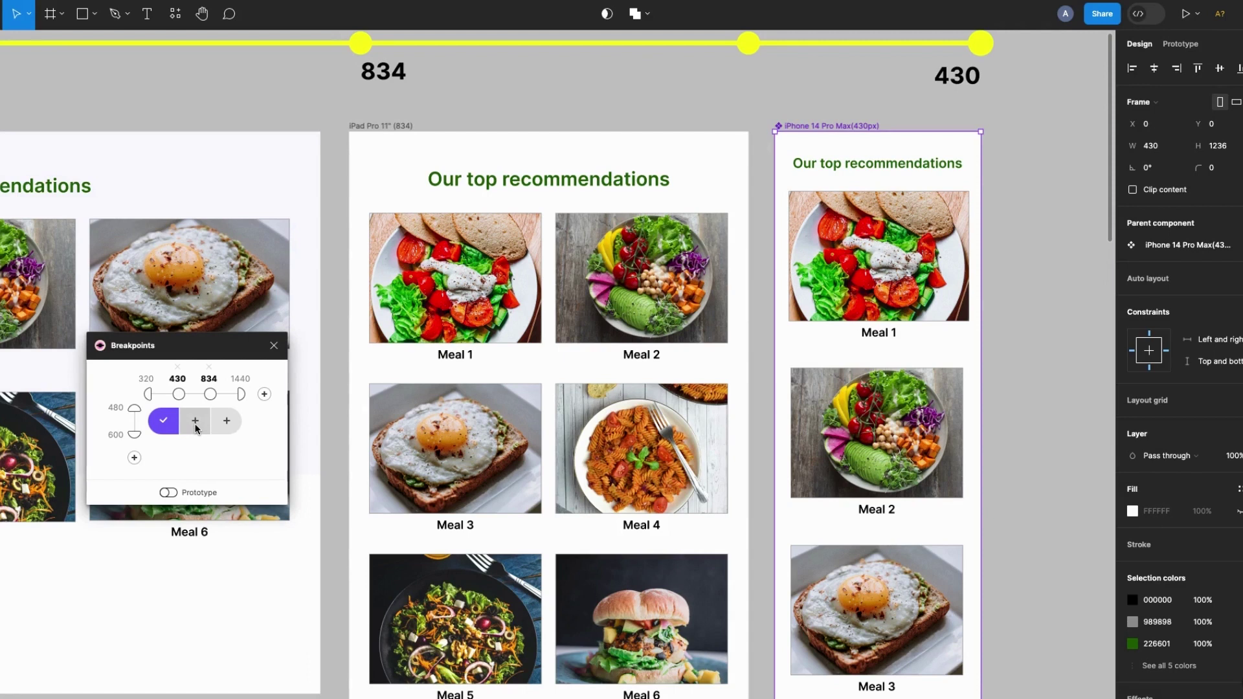
{"action": "left_click", "coordinate": [194, 426]}
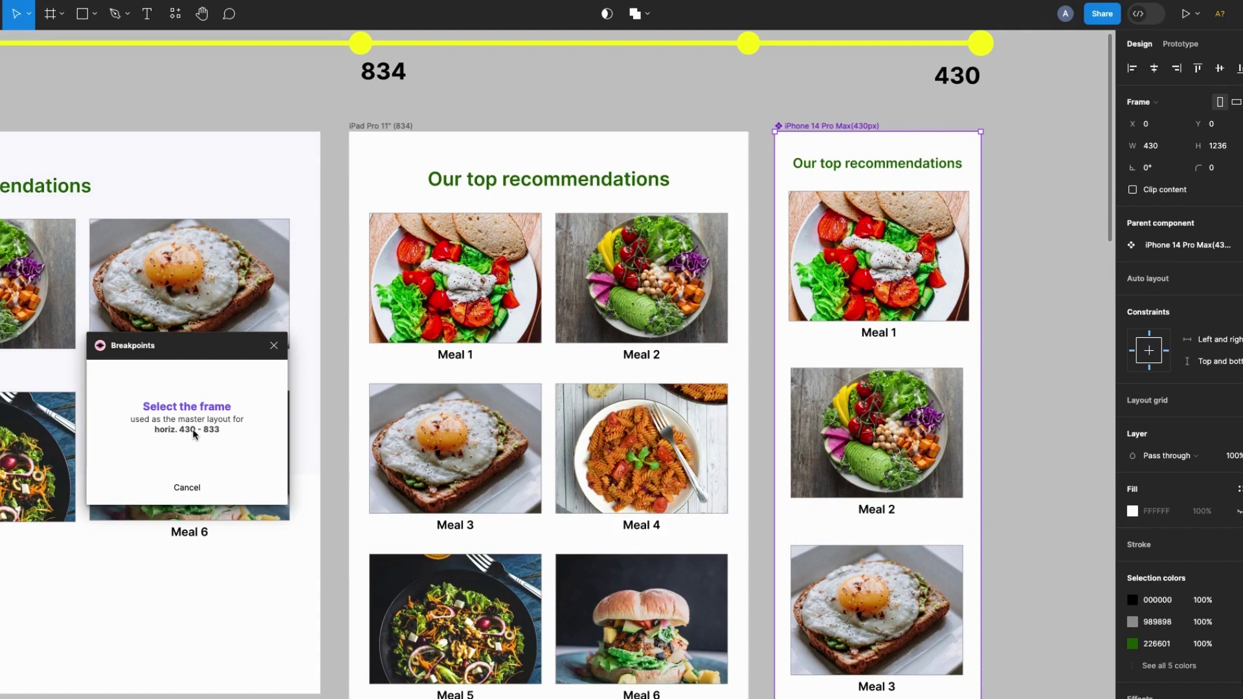
{"action": "left_click", "coordinate": [402, 132]}
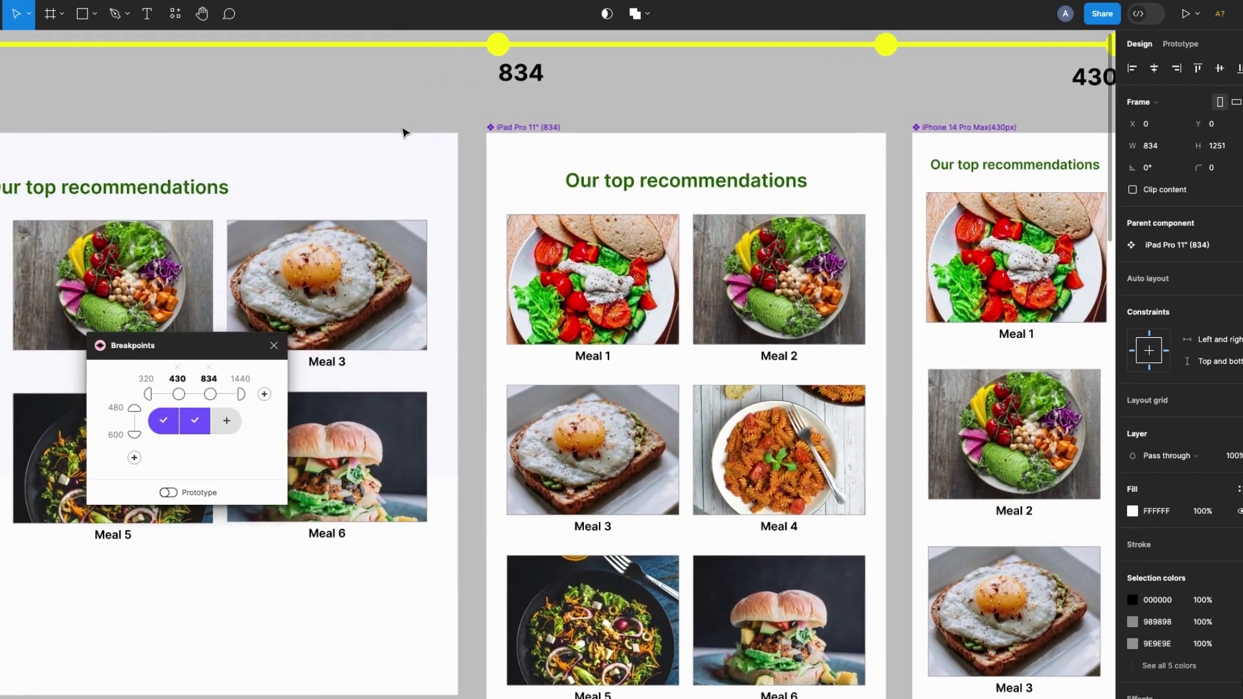
Assign the Desktop(1440px) frame to the 834–1440 range and generate the adaptive frame
{"action": "left_click", "coordinate": [231, 424]}
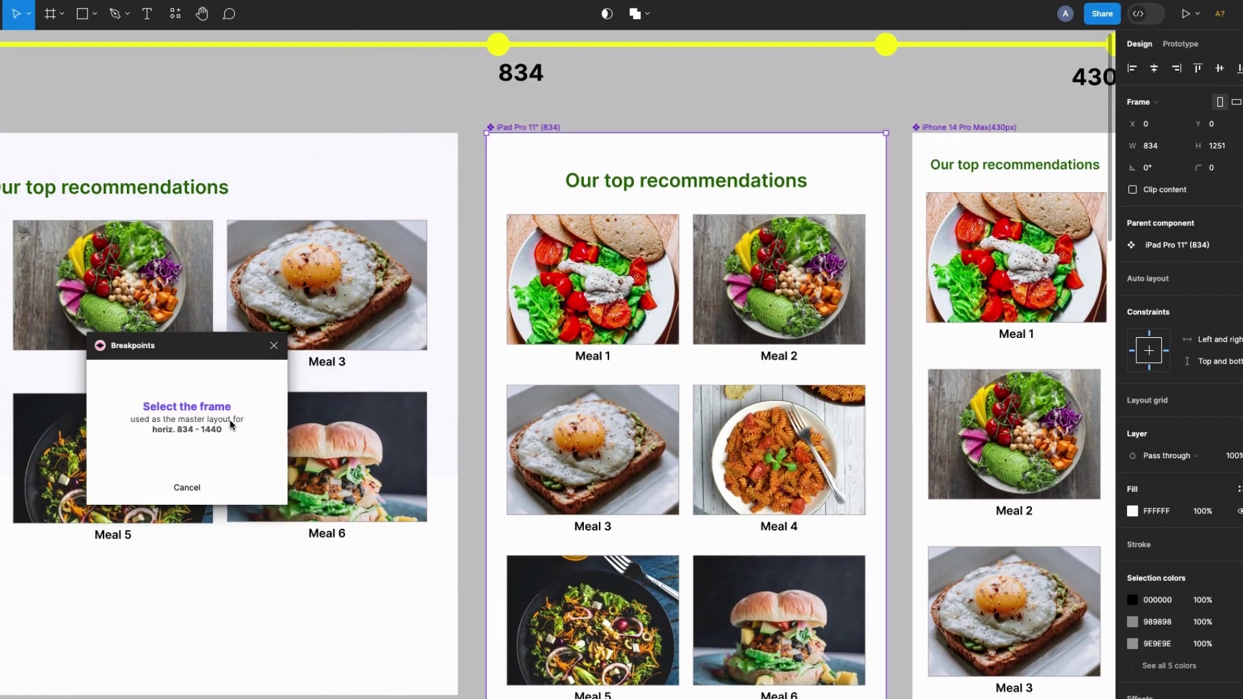
{"action": "scroll", "coordinate": [185, 433], "scroll_direction": "left", "scroll_amount": 5}
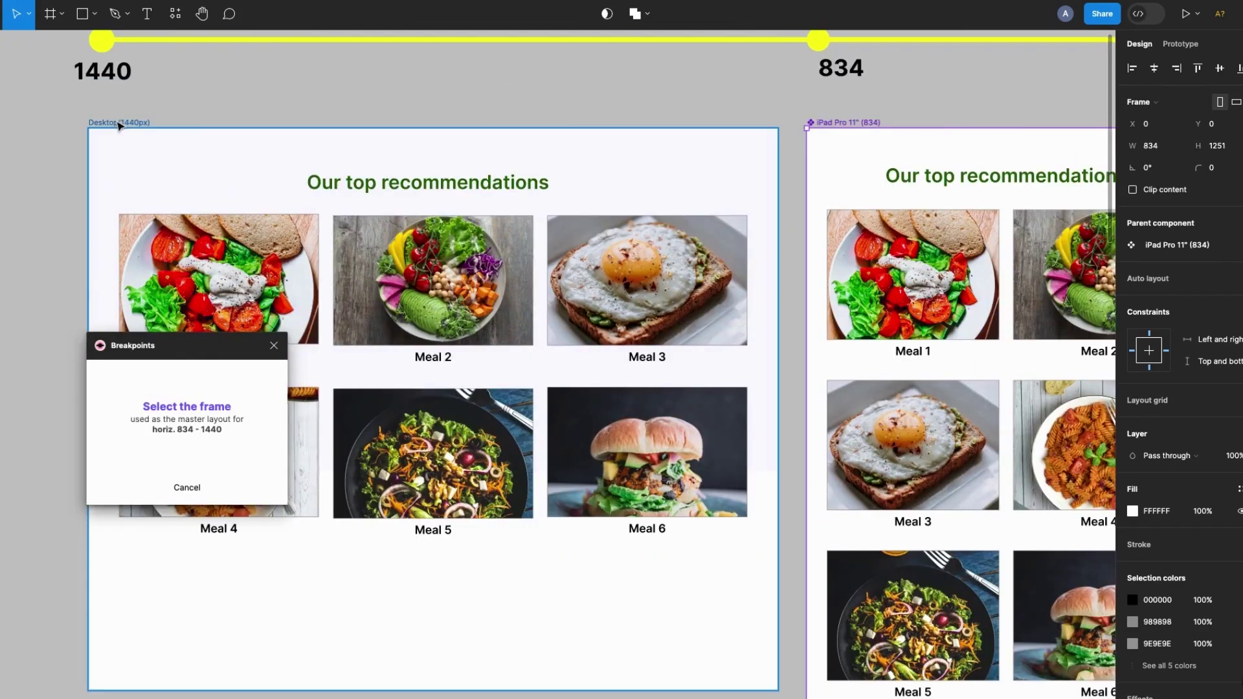
{"action": "left_click", "coordinate": [119, 123]}
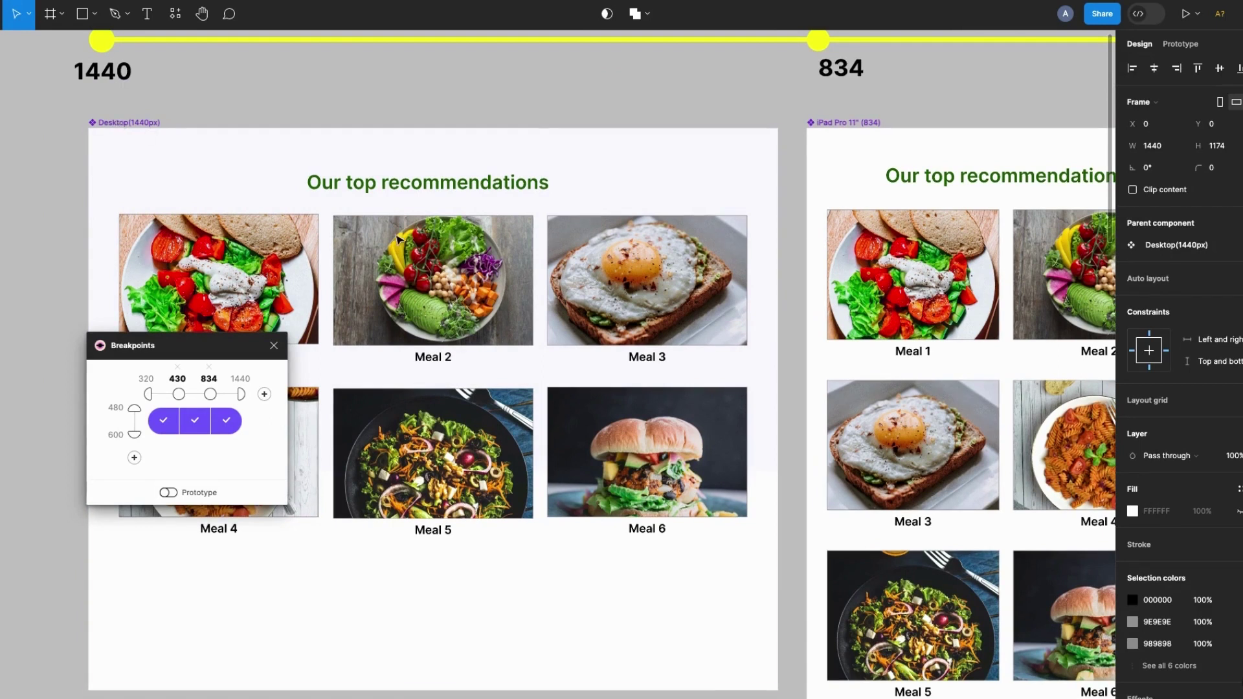
{"action": "scroll", "coordinate": [398, 240], "scroll_direction": "right", "scroll_amount": 7}
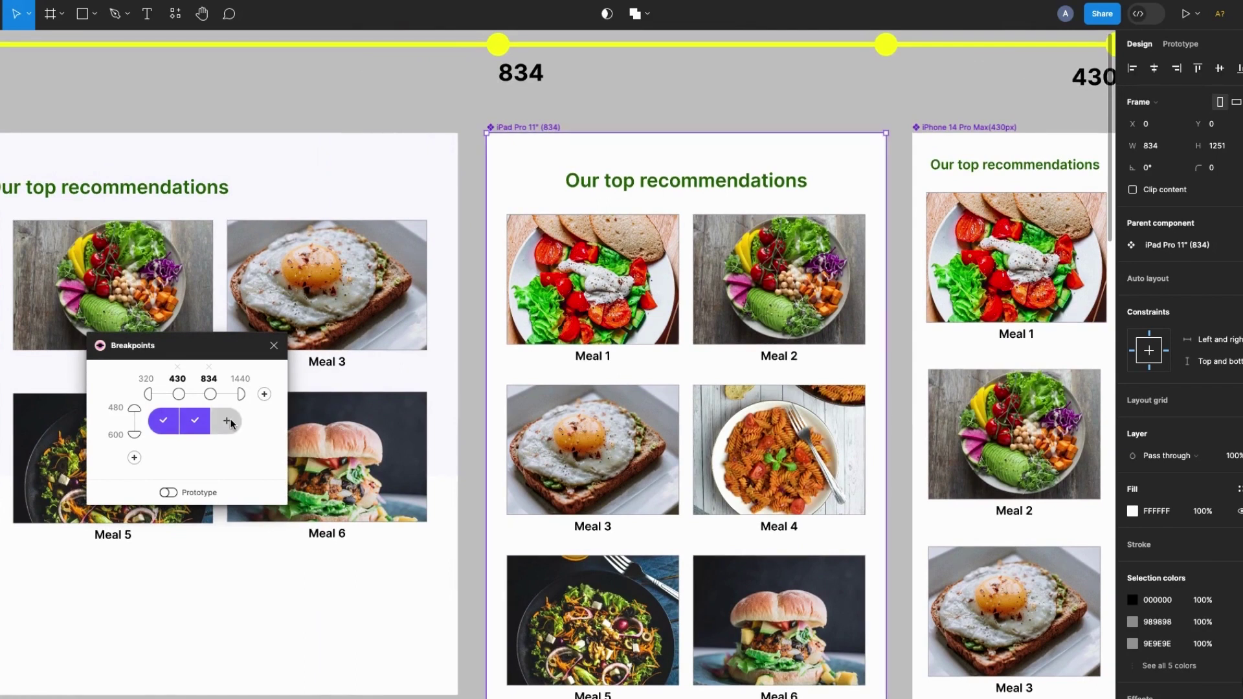
{"action": "left_click", "coordinate": [230, 422]}
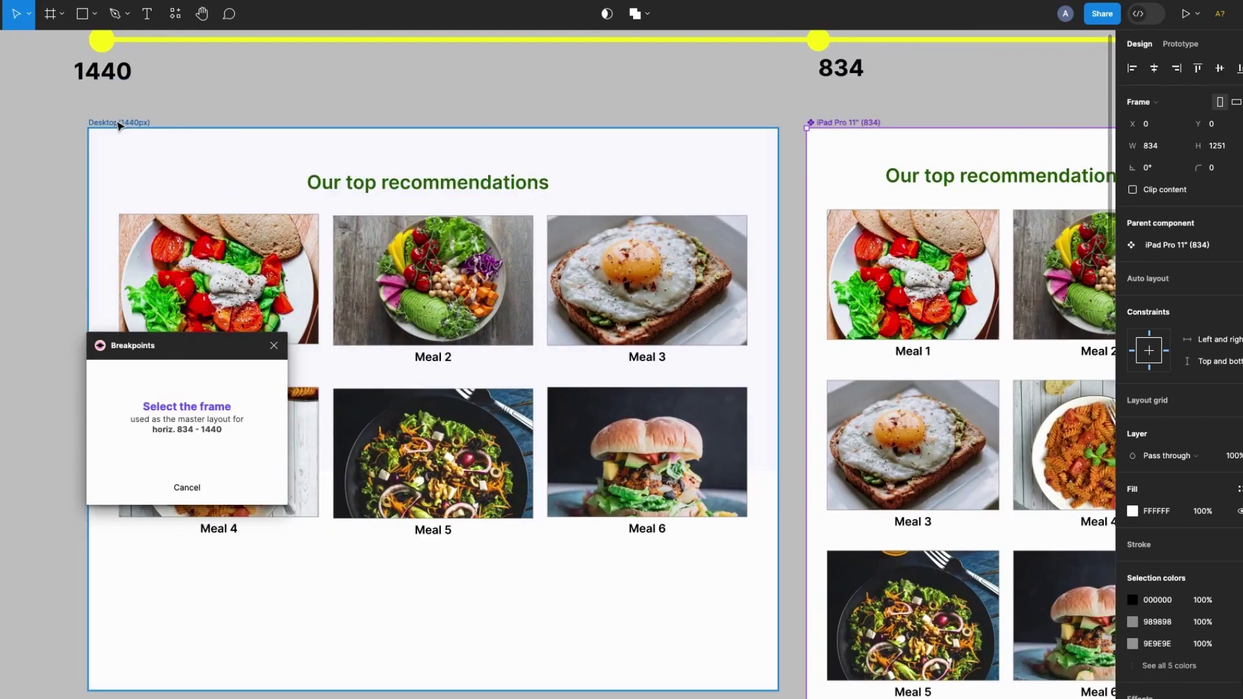
{"action": "left_click", "coordinate": [360, 246]}
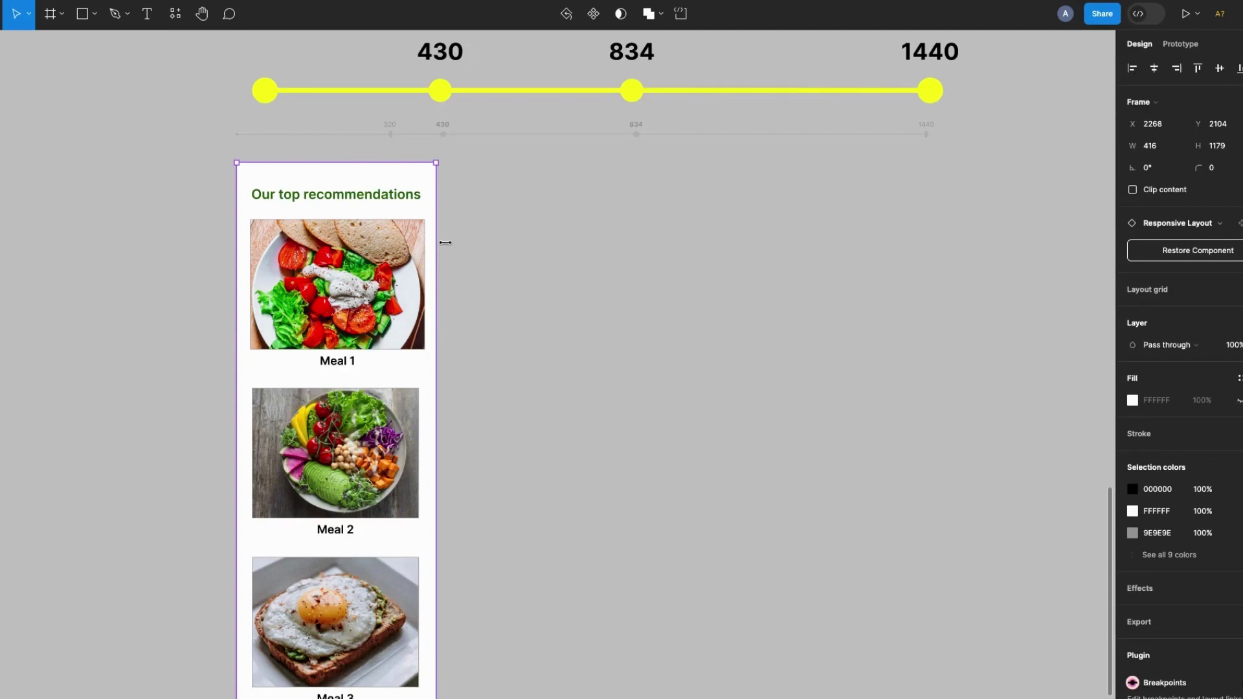
{"action": "left_click_drag", "start_coordinate": [435, 242], "coordinate": [632, 228]}
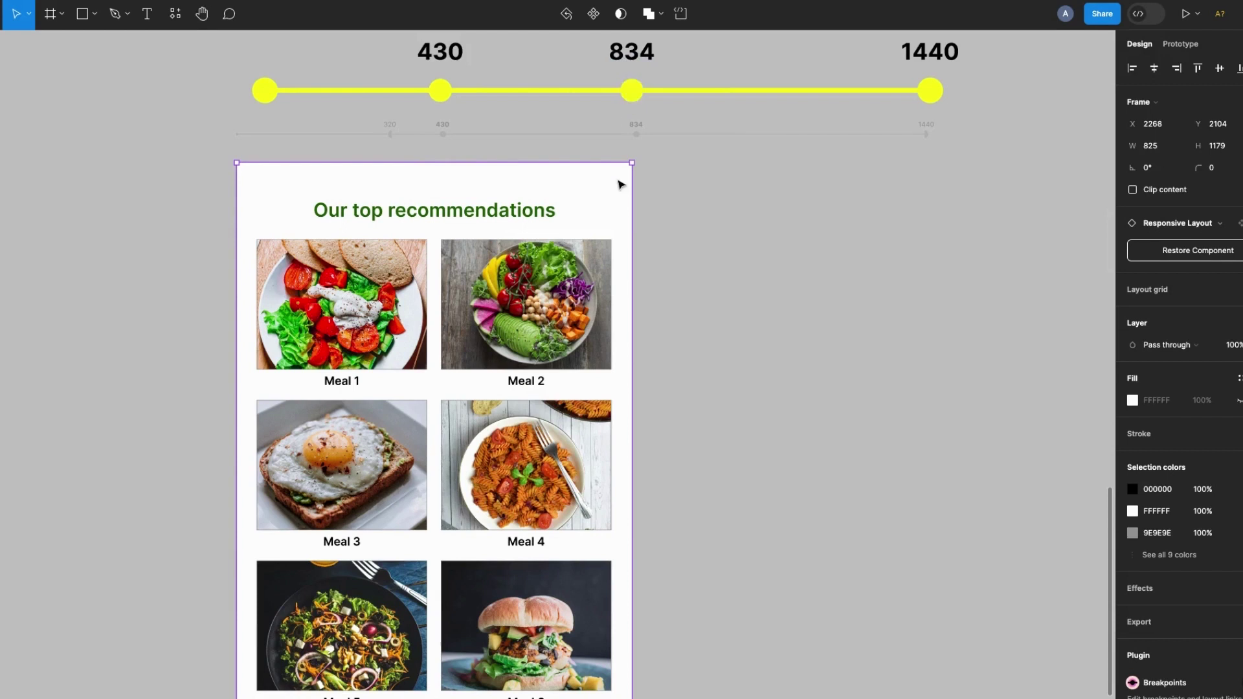
{"action": "left_click_drag", "start_coordinate": [631, 191], "coordinate": [928, 210]}
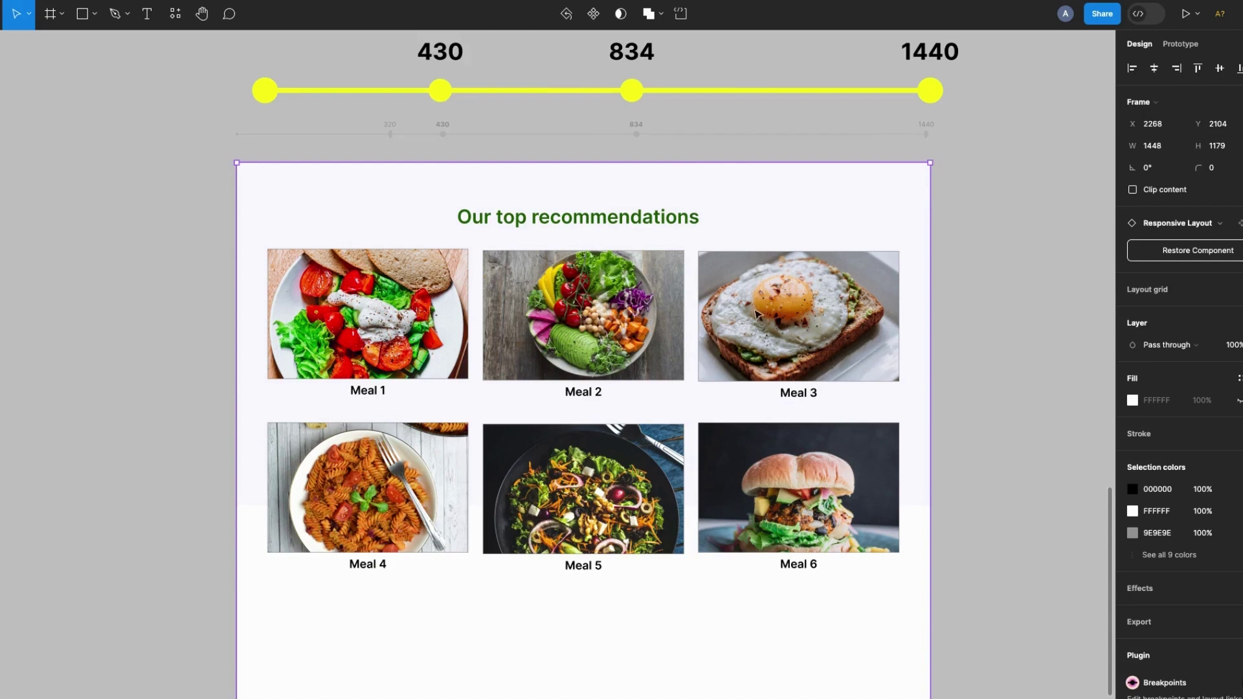
{"action": "left_click_drag", "start_coordinate": [930, 311], "coordinate": [826, 308]}
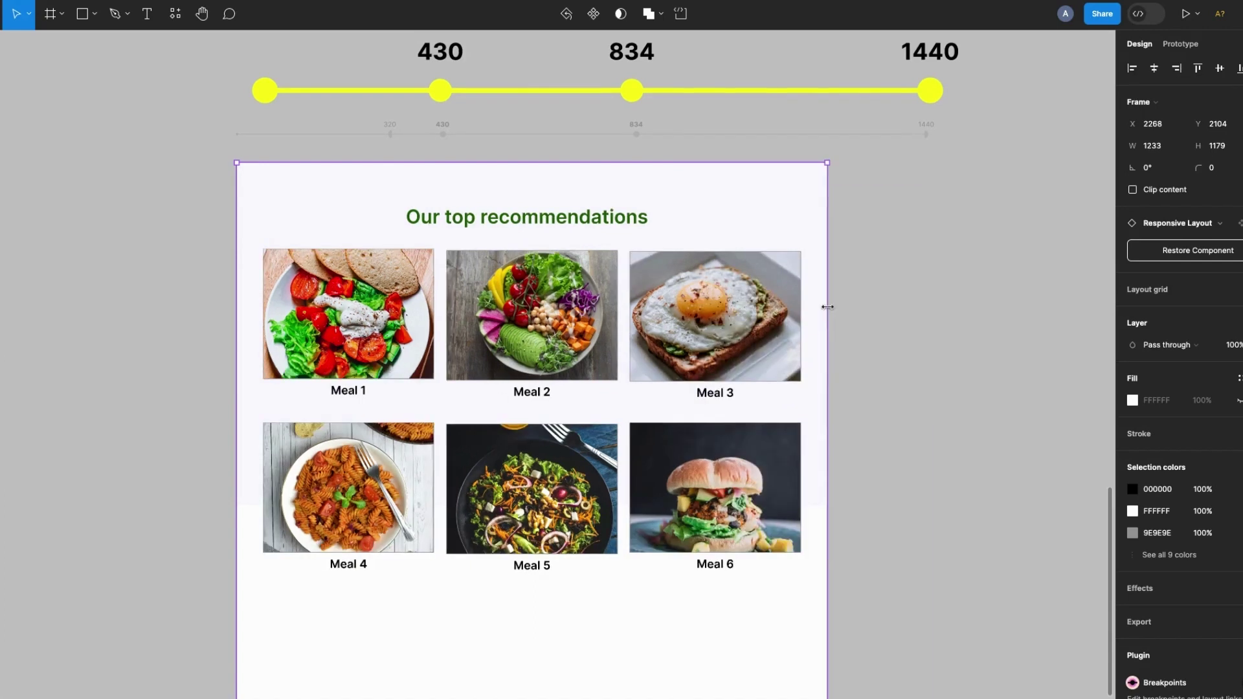
{"action": "left_click_drag", "start_coordinate": [710, 259], "coordinate": [709, 257]}
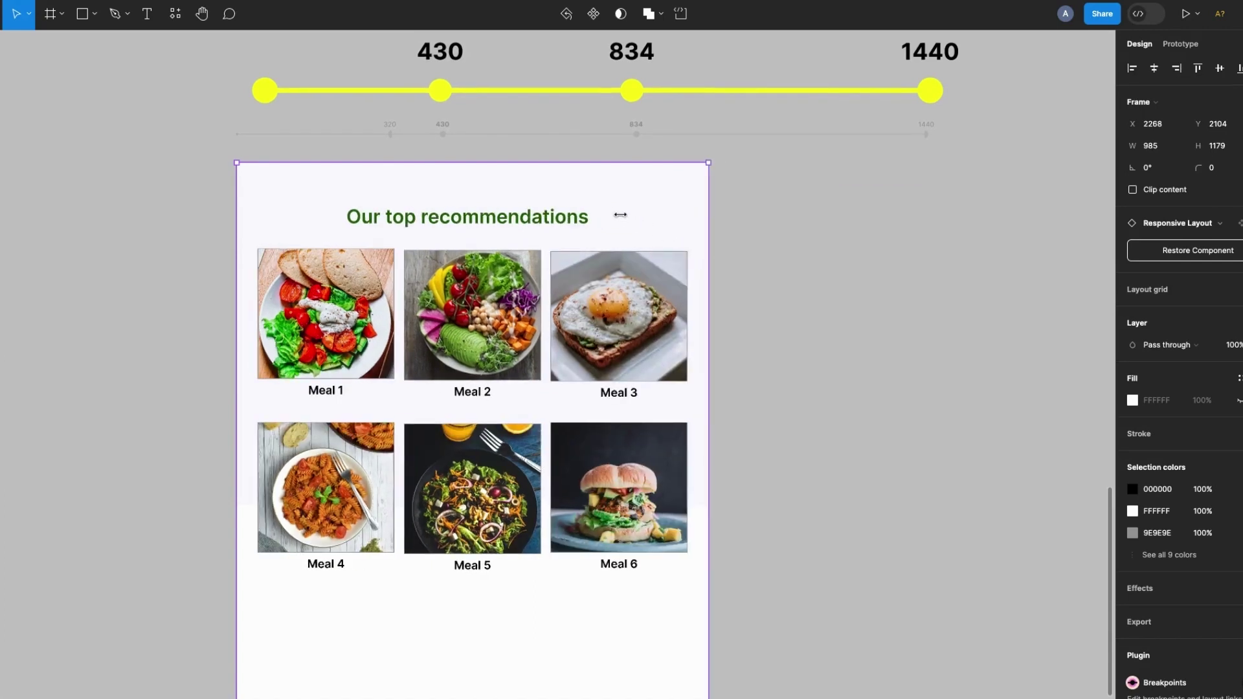
{"action": "left_click_drag", "start_coordinate": [619, 213], "coordinate": [439, 157]}
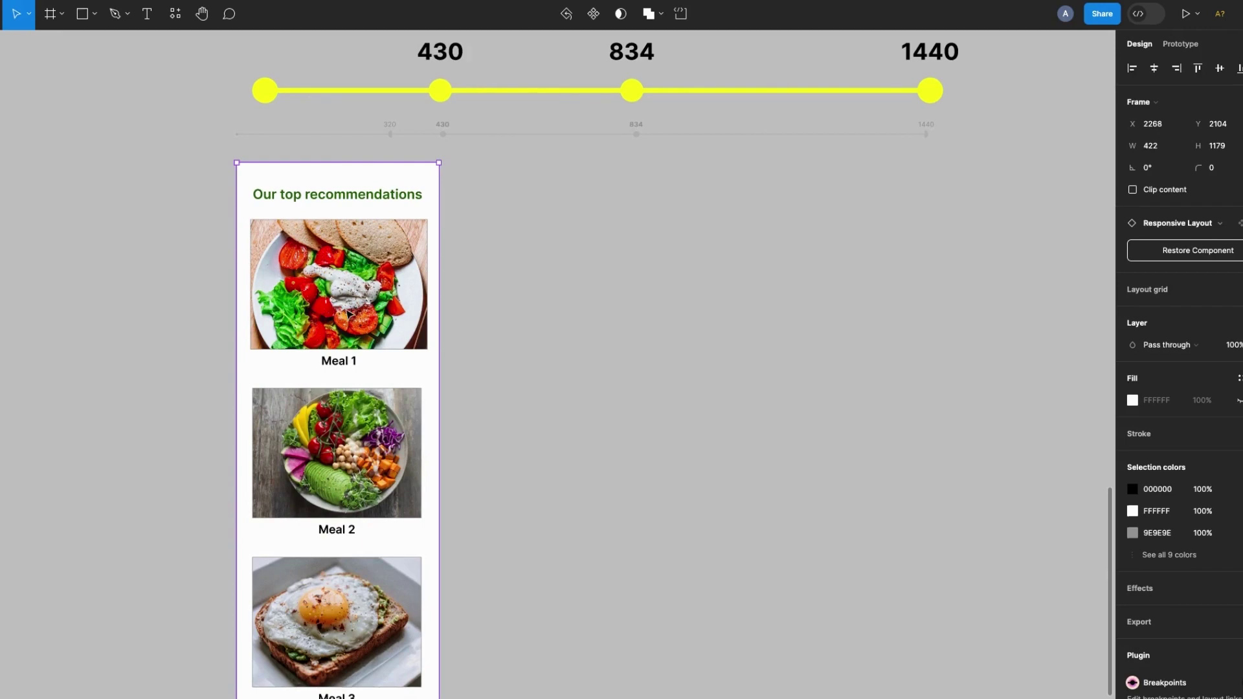